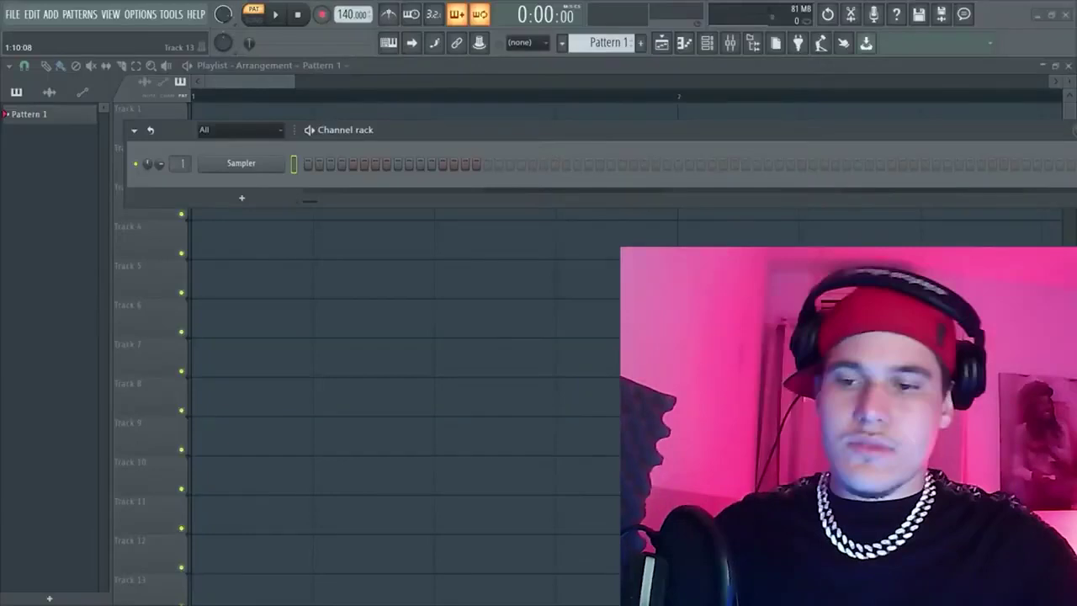
# Show the browser and expand KITS PROD through #SAUCE SECRETO 1 and O MELHOR KIT ATÉ AGORA down to its Normalized folder
pyautogui.hotkey('alt', 'F8')
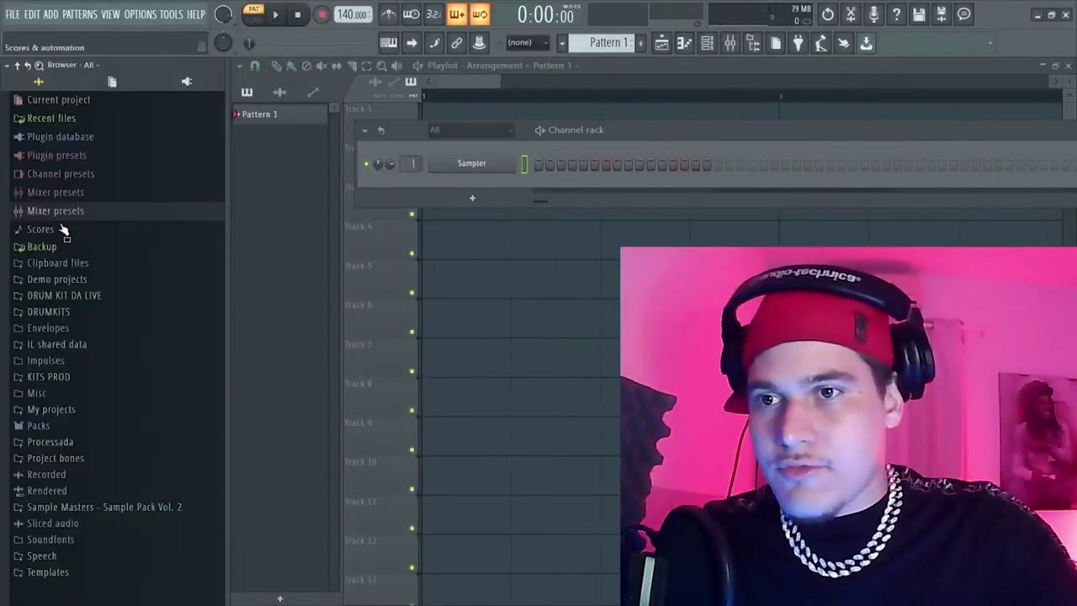
pyautogui.click(60, 376)
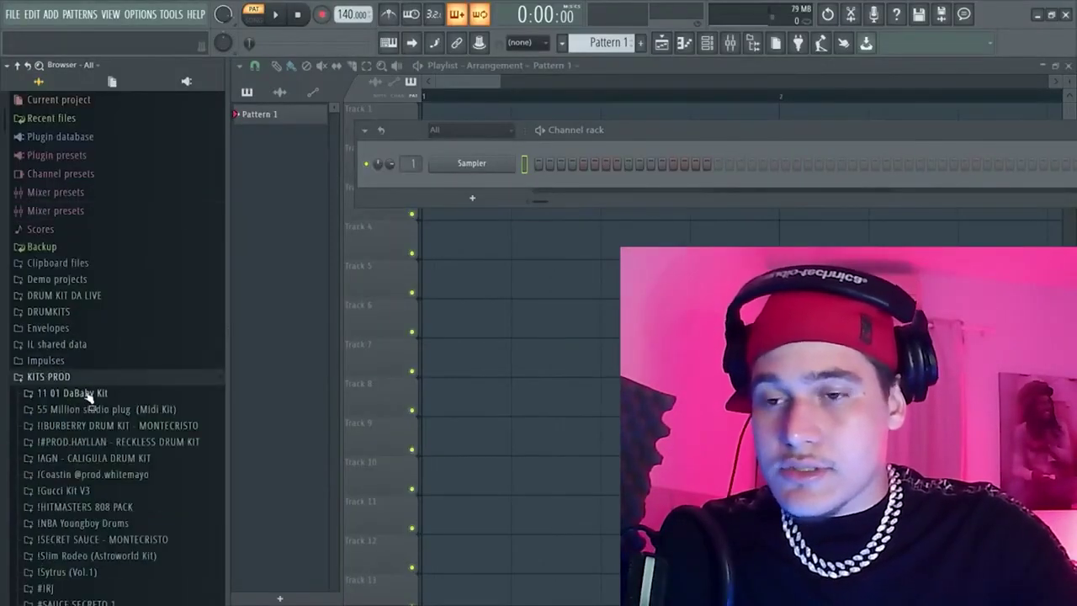
pyautogui.scroll(-3, 110, 461)
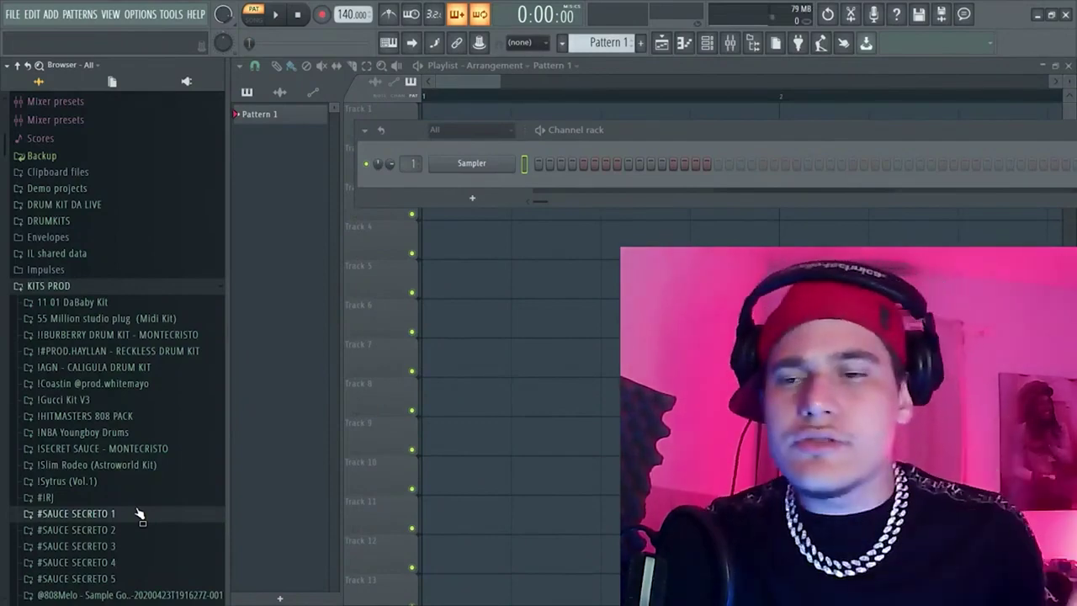
pyautogui.click(139, 513)
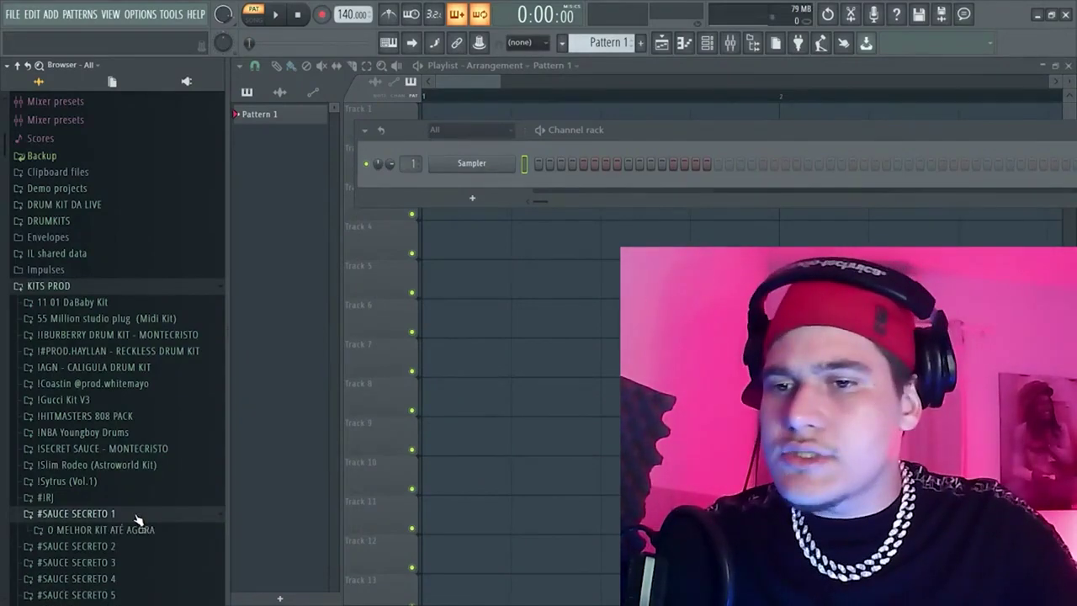
pyautogui.click(135, 531)
pyautogui.scroll(-2, 126, 497)
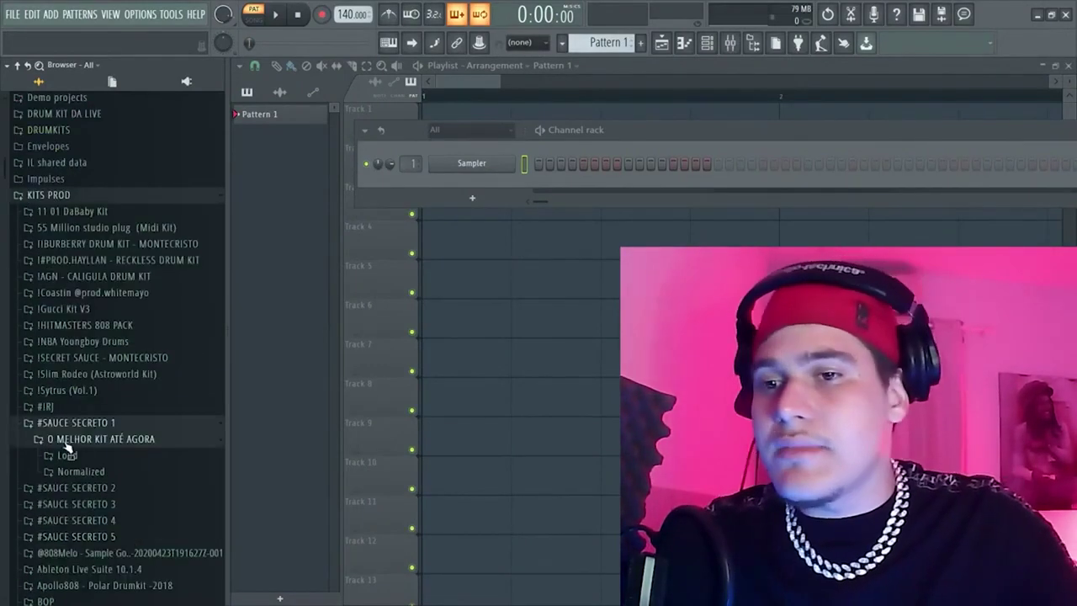
pyautogui.click(80, 472)
# Audition clap samples and add Clap 017 Clap Snare to the channel rack as a new channel
pyautogui.click(88, 493)
pyautogui.scroll(-5, 120, 476)
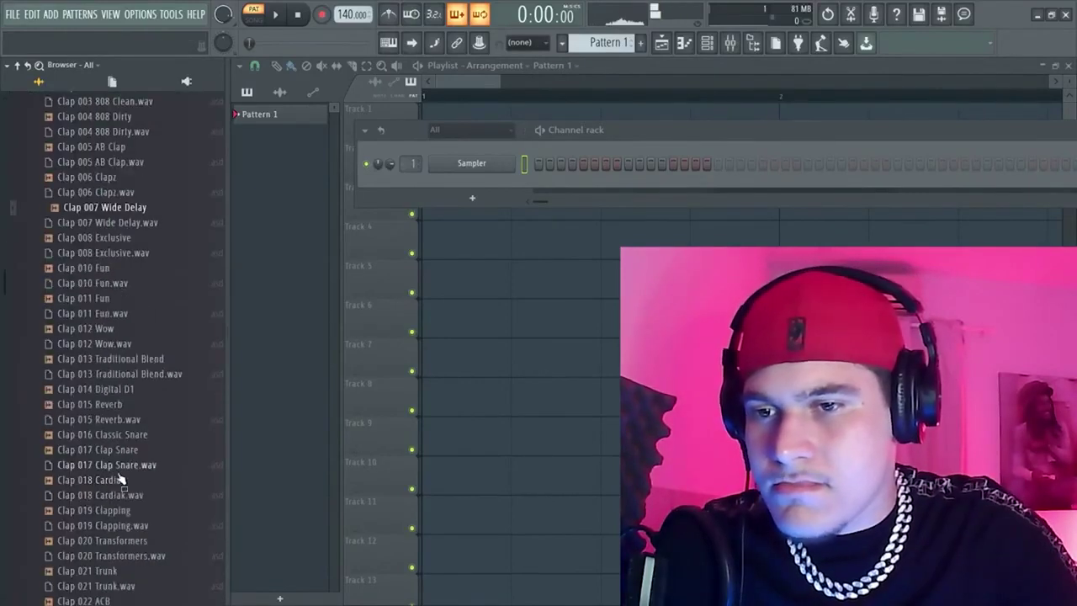
pyautogui.click(101, 390)
pyautogui.click(118, 450)
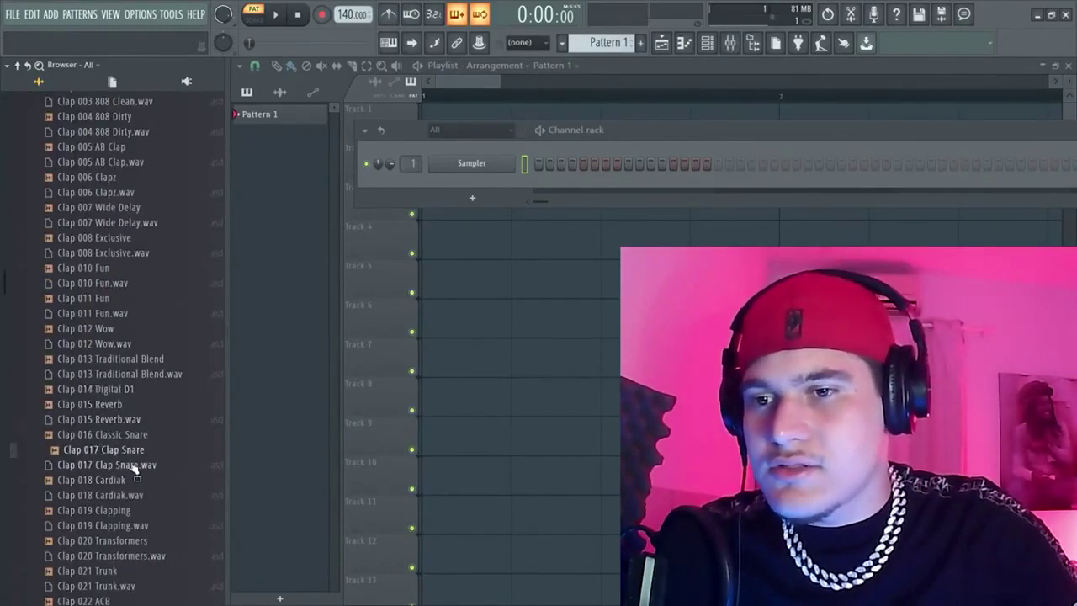
pyautogui.moveTo(117, 451); pyautogui.dragTo(531, 177)
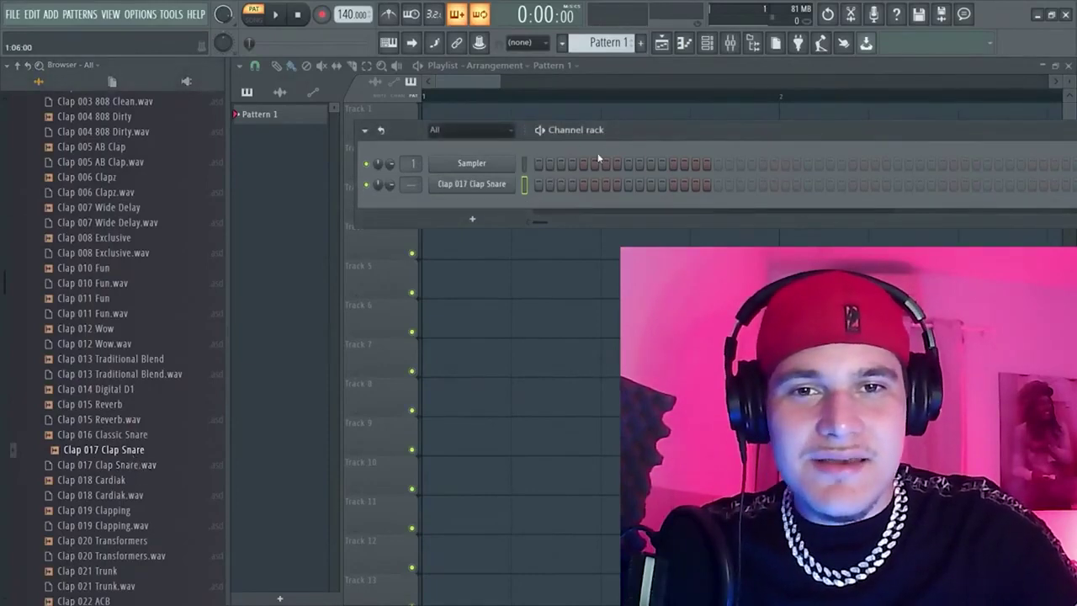
# Collapse the Claps folder and browse the Kick Drums folder of the TriSamples 808 Trapstep Pack Vol 2
pyautogui.click(101, 294)
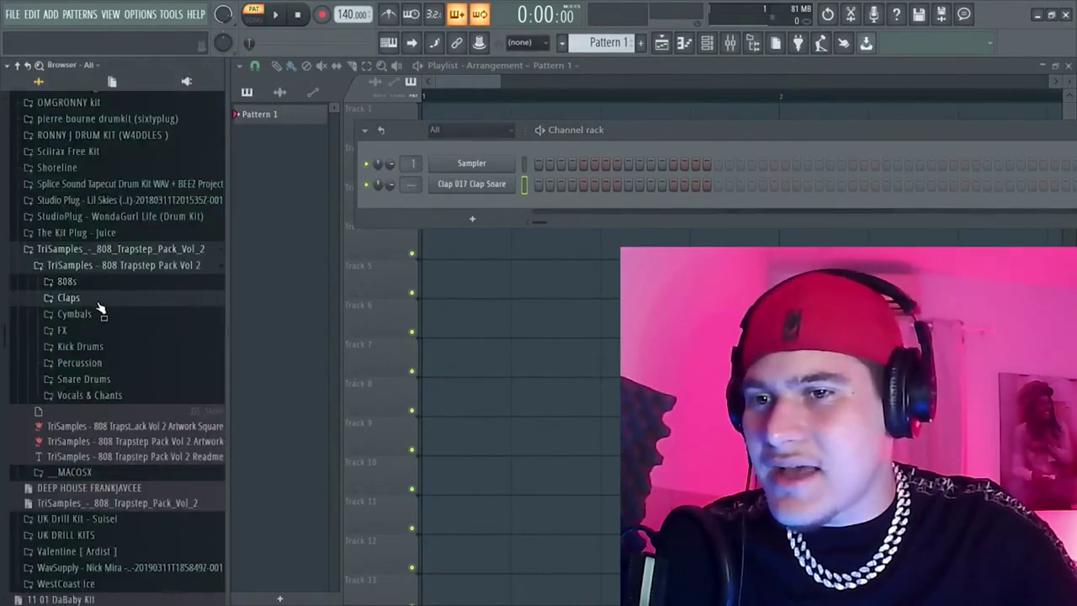
pyautogui.click(122, 379)
pyautogui.click(116, 362)
pyautogui.click(109, 345)
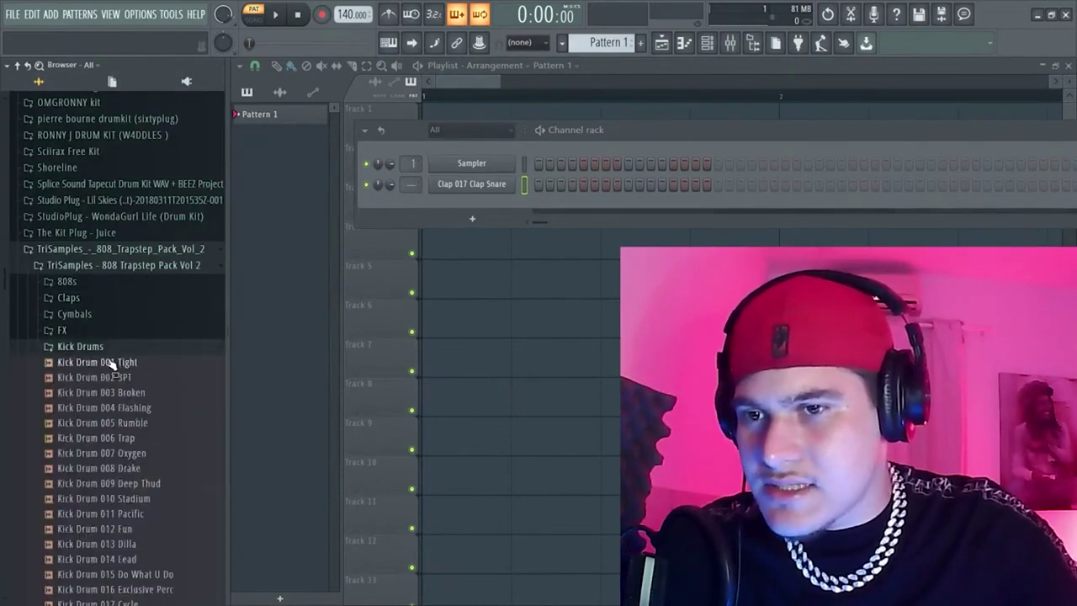
pyautogui.click(113, 347)
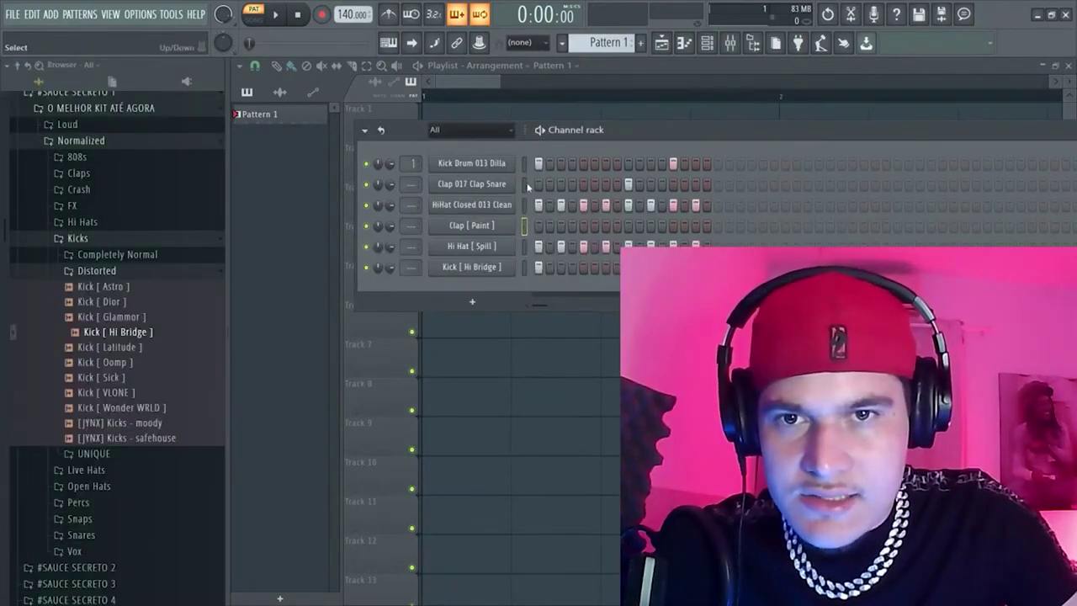
# Mute the Clap [ Paint ], Hi Hat [ Spill ] and Kick [ Hi Bridge ] channels and play the pattern with the first three drums
pyautogui.moveTo(366, 226); pyautogui.dragTo(364, 277)
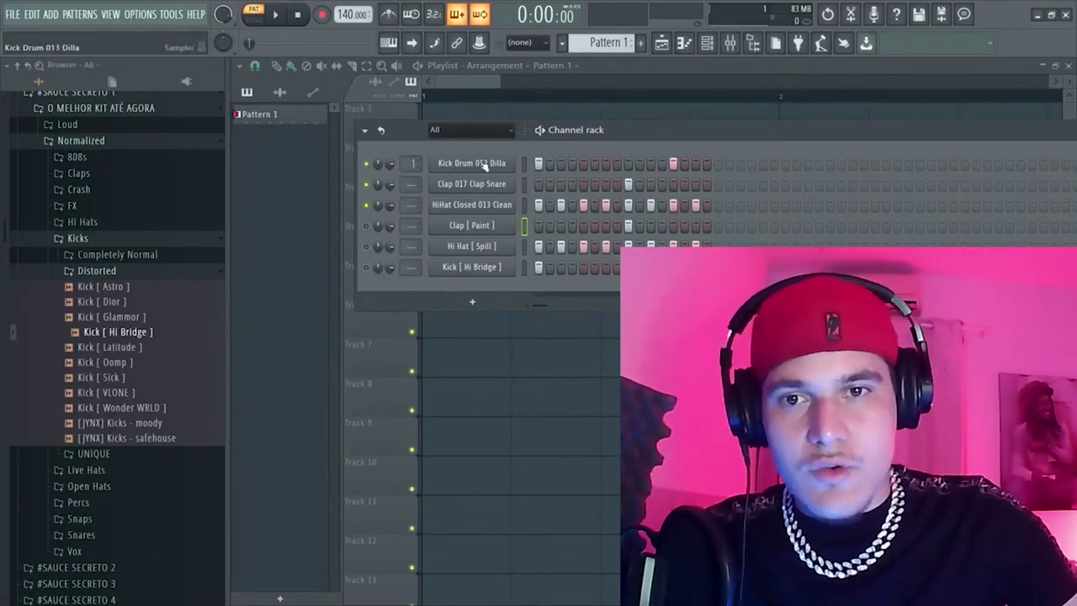
pyautogui.press('space')
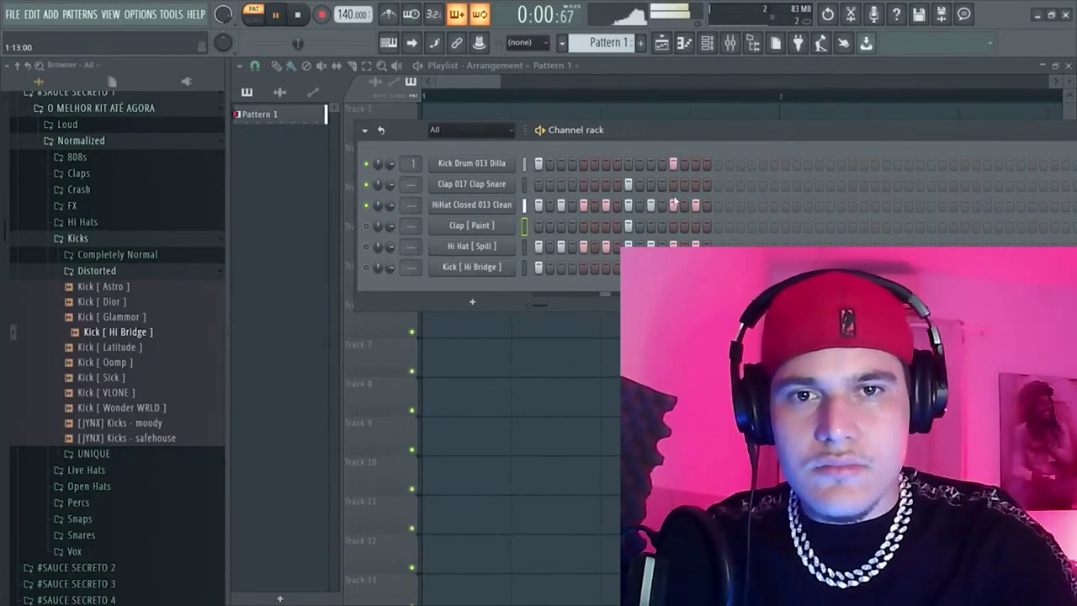
pyautogui.press('space')
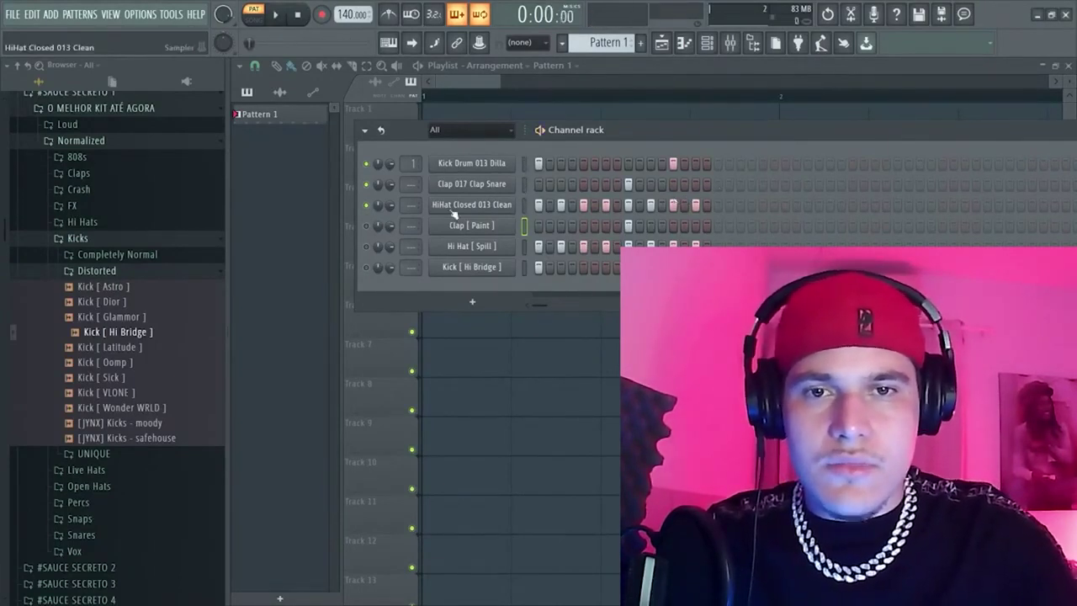
pyautogui.press('space')
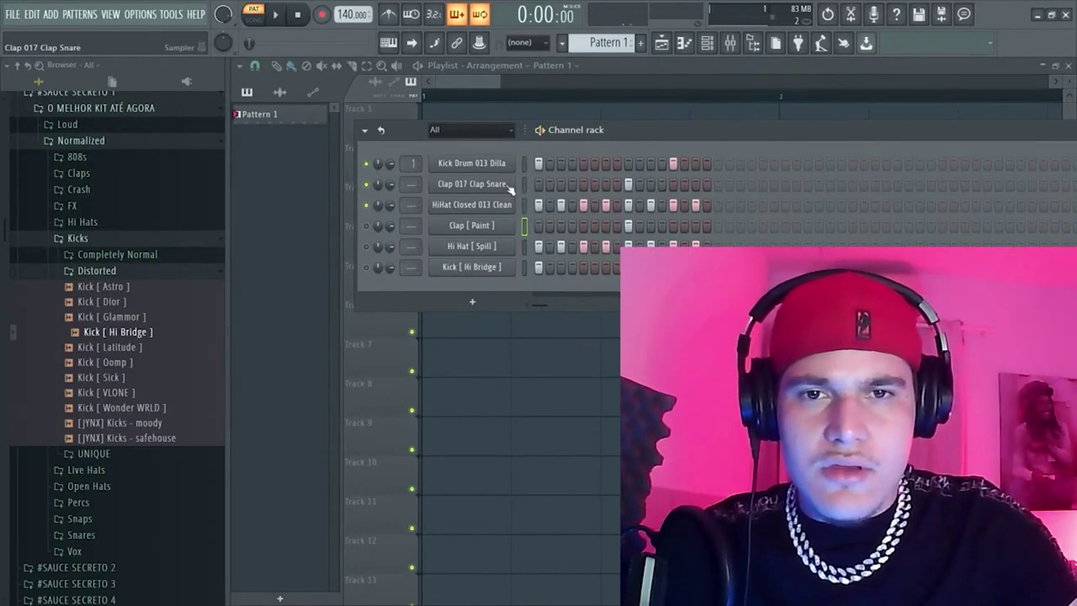
pyautogui.press('space')
pyautogui.press('space')
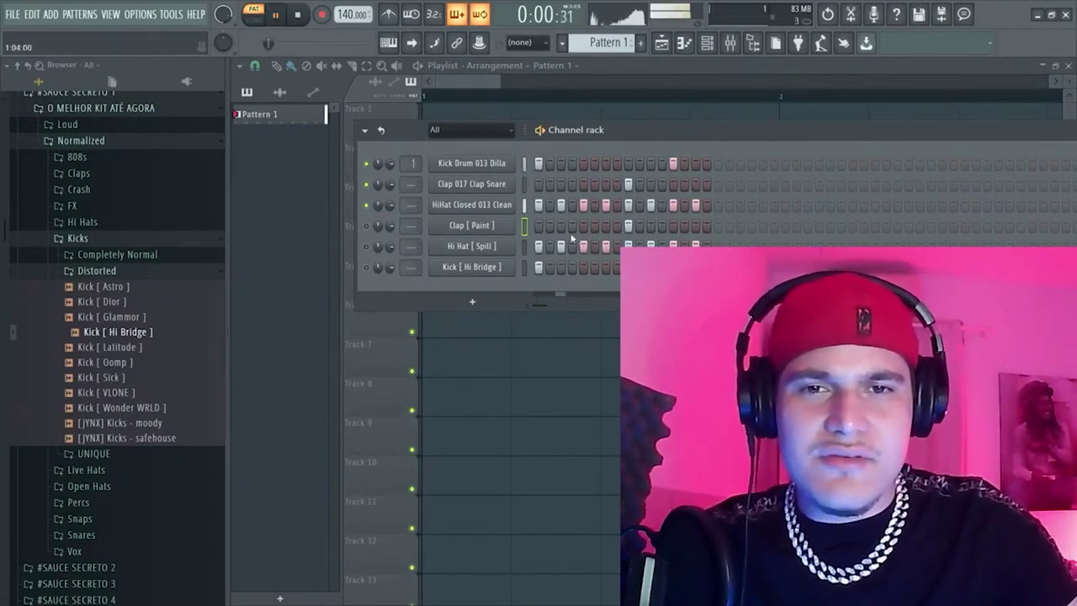
pyautogui.press('space')
# Audition the HiHat Closed 013 Clean sample and replay the pattern with the first drum set
pyautogui.click(482, 205)
pyautogui.click(482, 204)
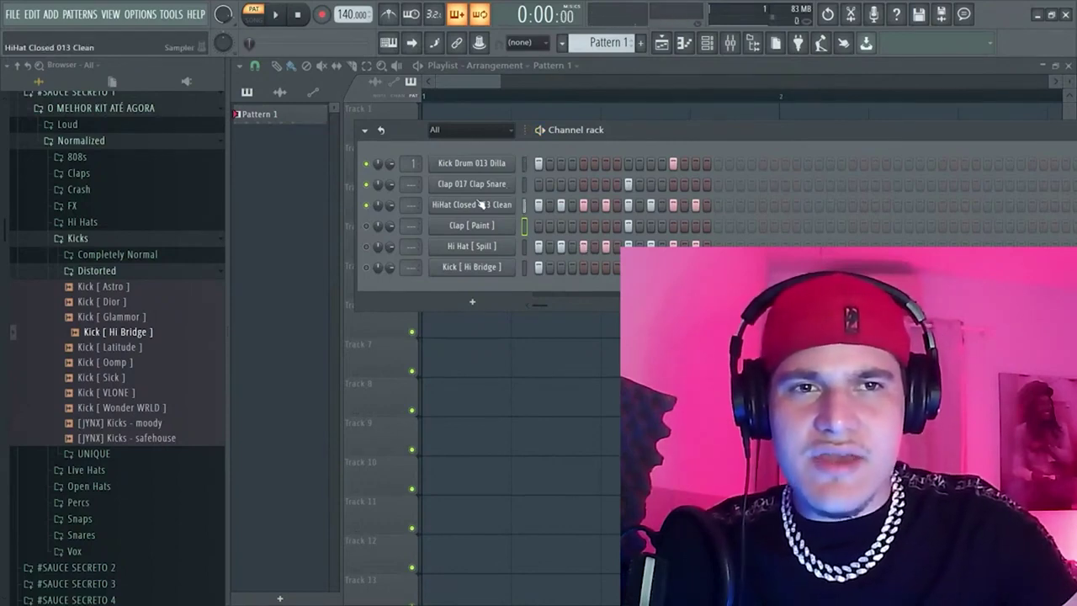
pyautogui.press('space')
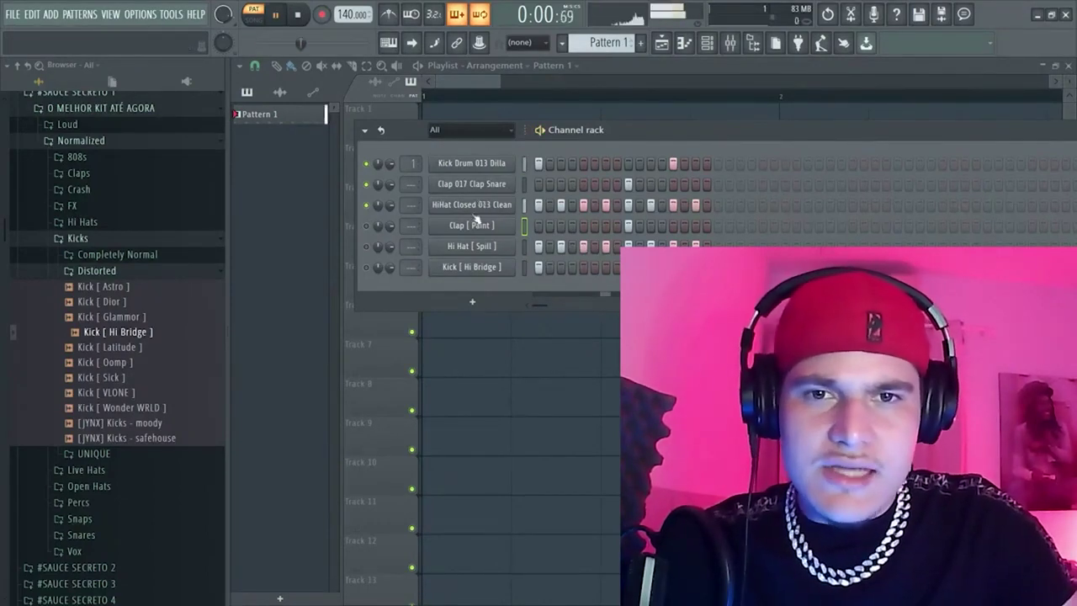
pyautogui.press('space')
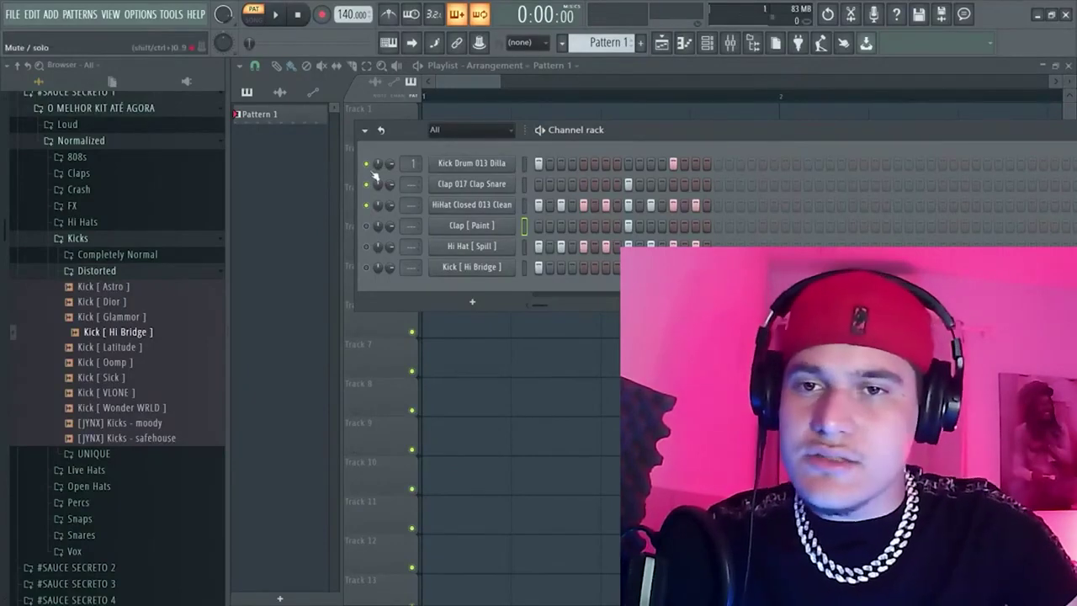
# Swap the mutes between the first three and last three drum channels, playing each set to compare their sound
pyautogui.click(366, 166)
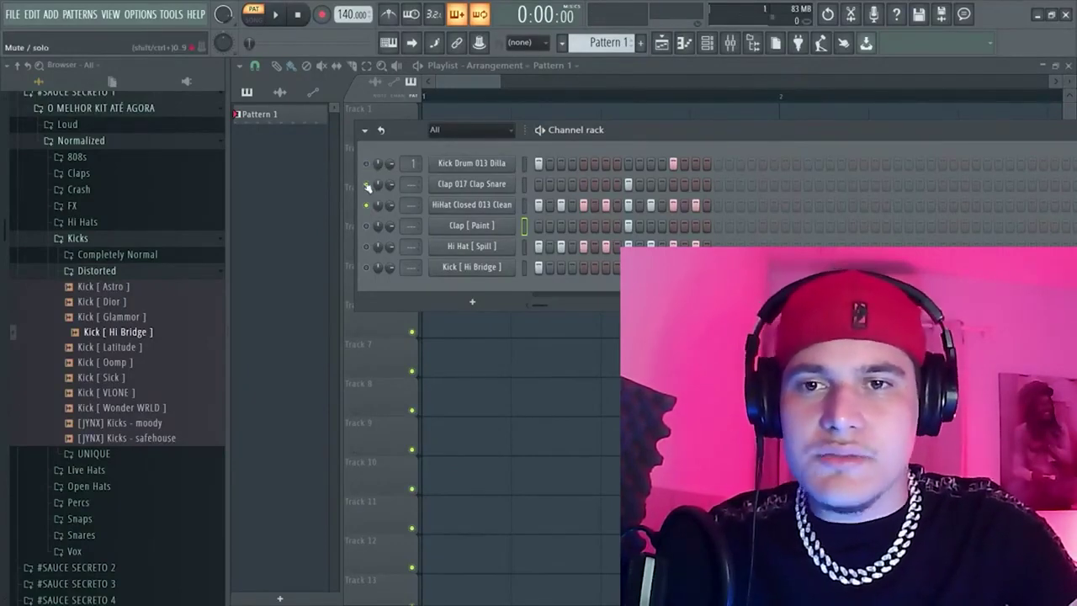
pyautogui.click(366, 185)
pyautogui.click(366, 204)
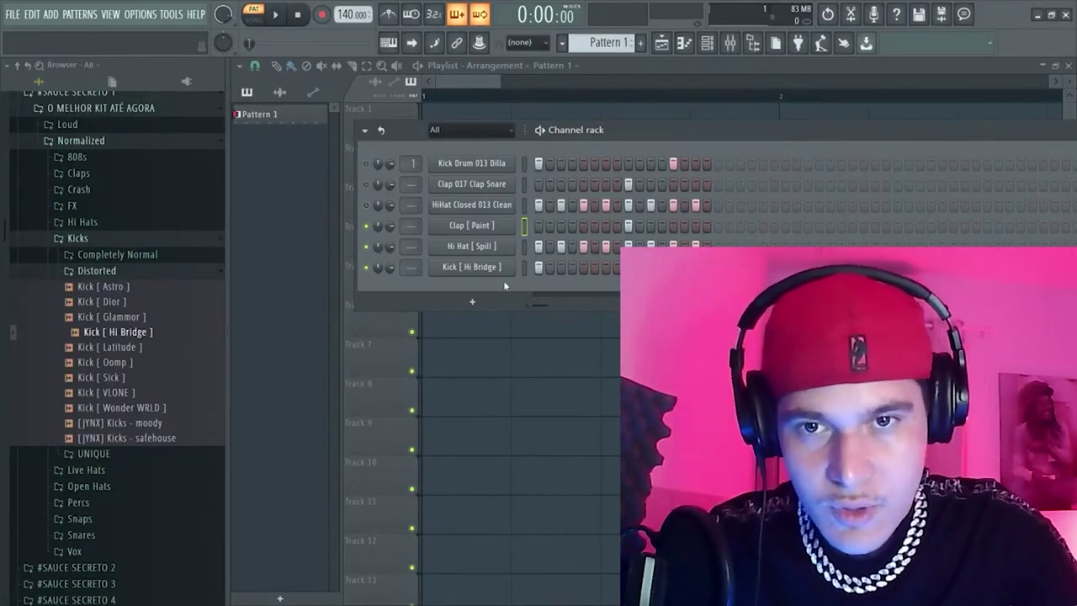
pyautogui.press('space')
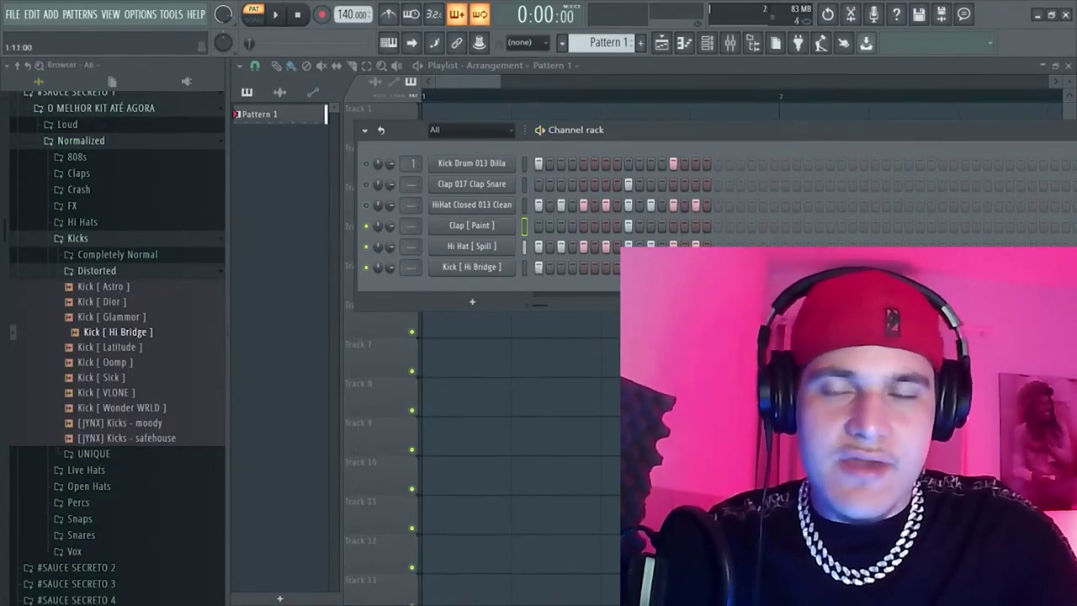
pyautogui.press('space')
pyautogui.press('space')
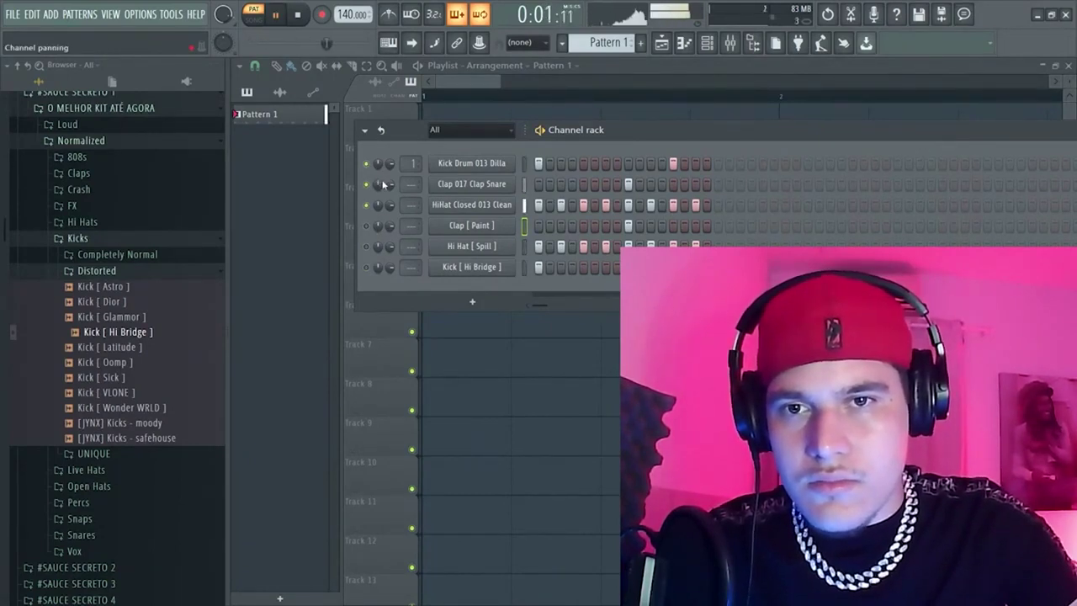
pyautogui.press('space')
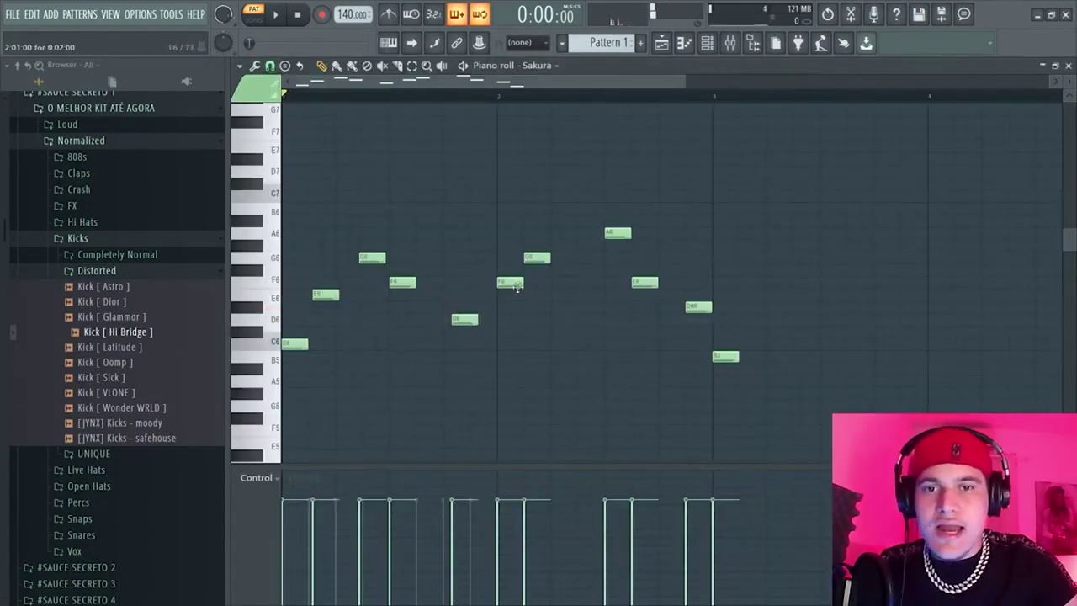
# Shift the F6 note at bar 2 and the following A6 and F6 notes slightly off the grid, and play the Sakura melody
pyautogui.moveTo(511, 282); pyautogui.dragTo(512, 281)
pyautogui.moveTo(622, 233); pyautogui.dragTo(616, 233)
pyautogui.moveTo(645, 294); pyautogui.dragTo(654, 294)
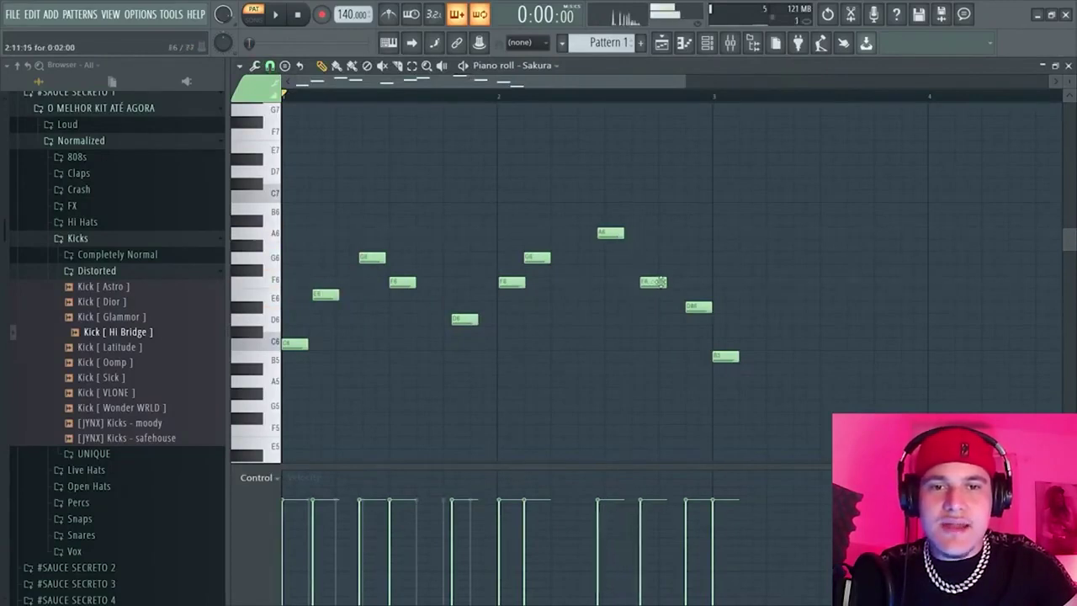
pyautogui.press('space')
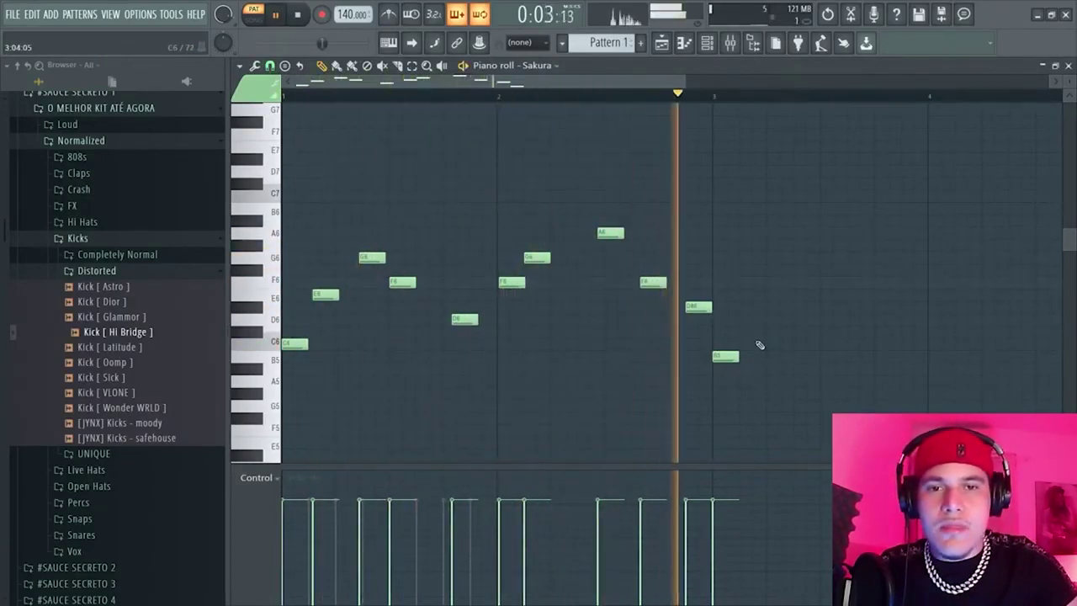
pyautogui.press('space')
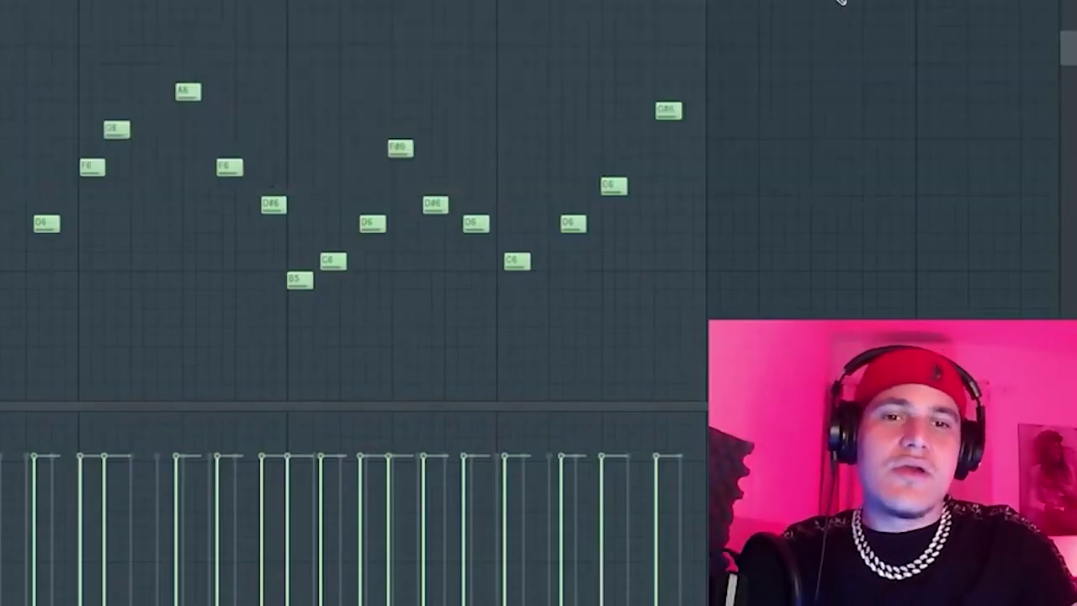
pyautogui.moveTo(760, 1); pyautogui.dragTo(2, 402)
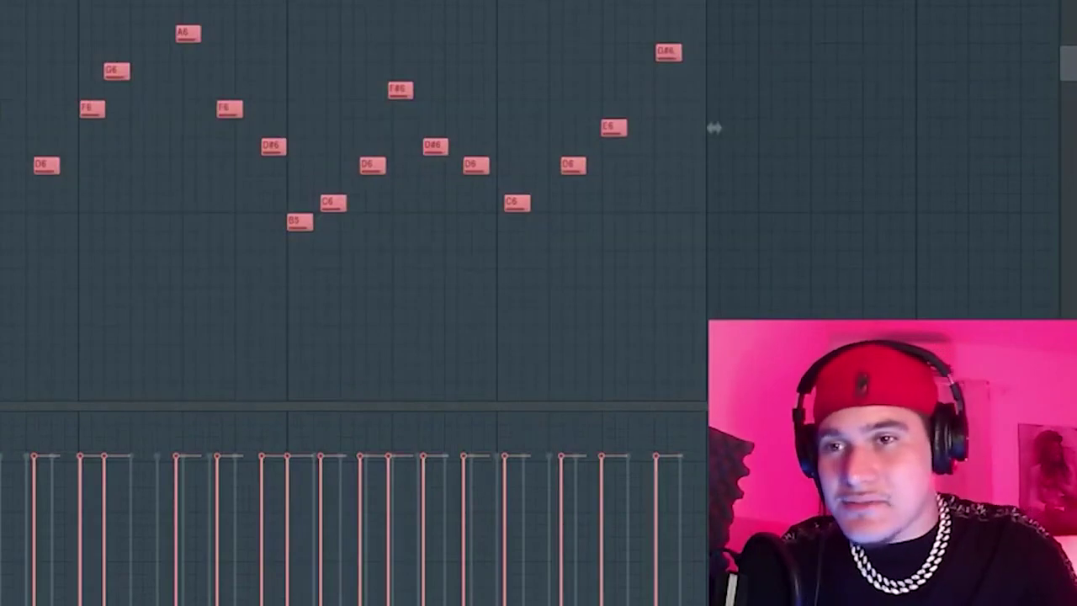
pyautogui.keyDown('ctrl'); pyautogui.click(666, 4); pyautogui.keyUp('ctrl')
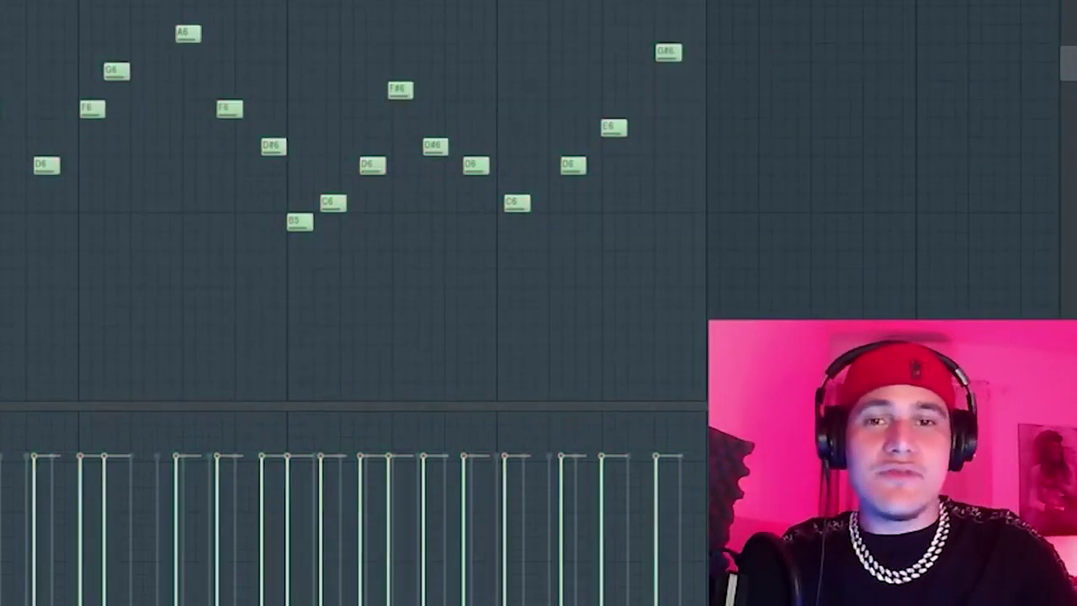
pyautogui.moveTo(882, 2); pyautogui.dragTo(2, 401)
pyautogui.moveTo(933, 2); pyautogui.dragTo(2, 401)
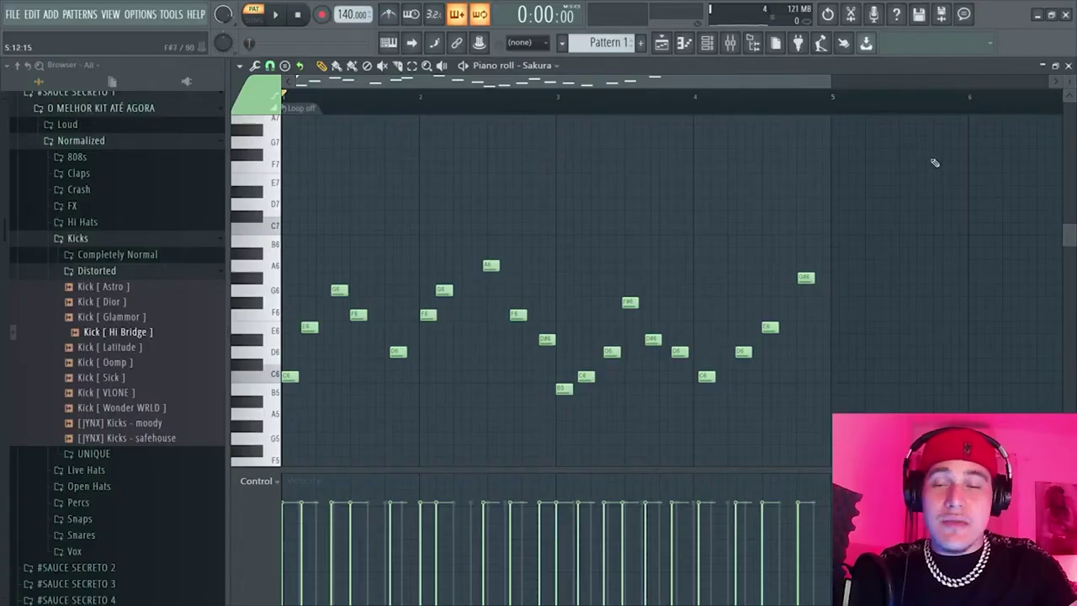
pyautogui.moveTo(906, 170); pyautogui.dragTo(284, 467)
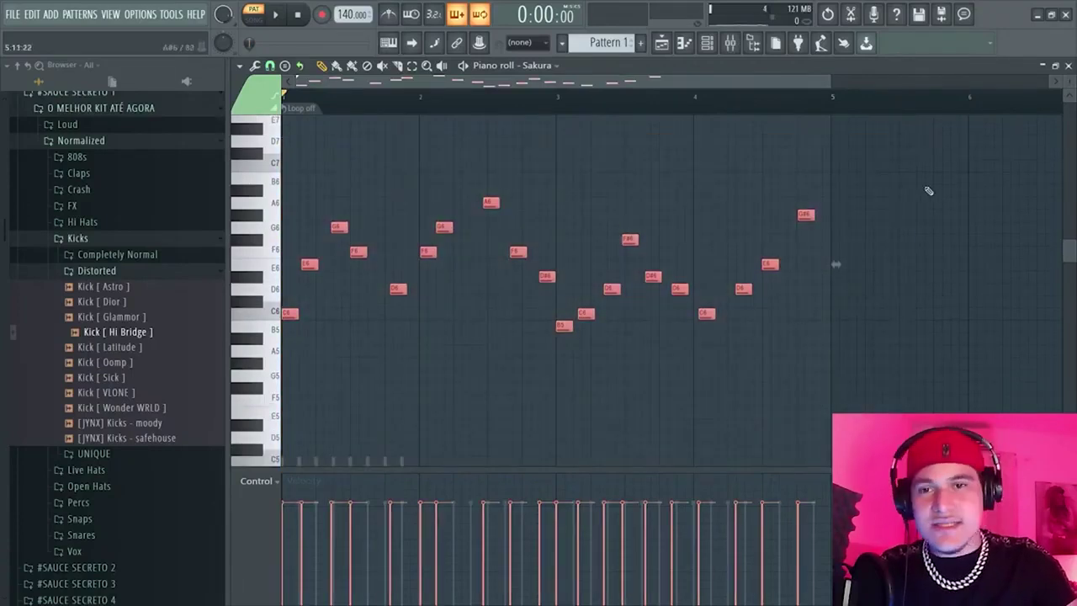
pyautogui.keyDown('ctrl'); pyautogui.click(978, 130); pyautogui.keyUp('ctrl')
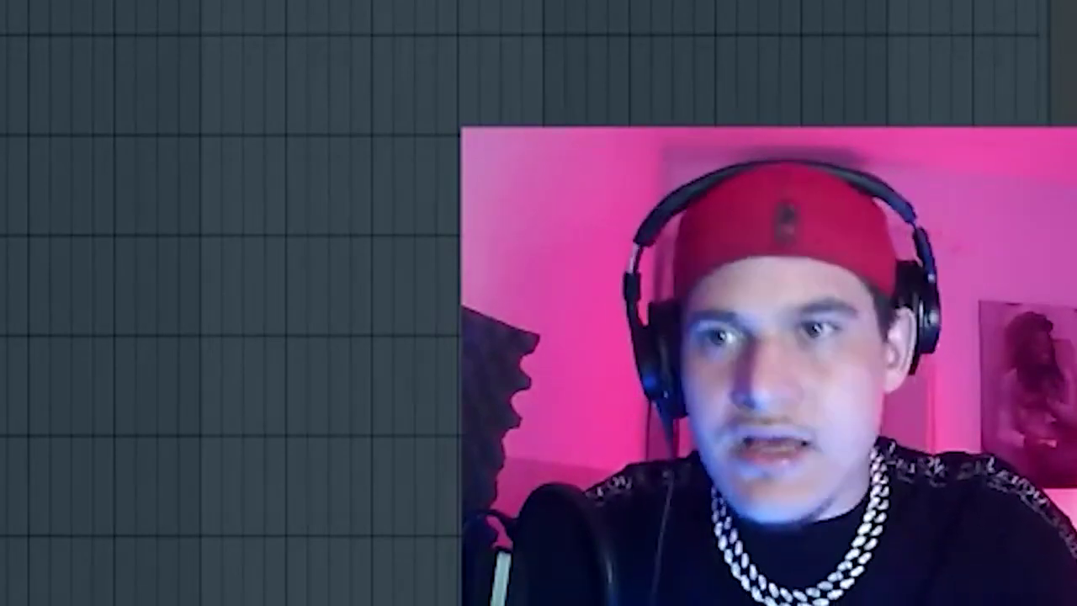
# Set the piano roll's scale highlighting with root note E to Minor Natural (Aeolian), and switch it back to Major
pyautogui.click(98, 114)
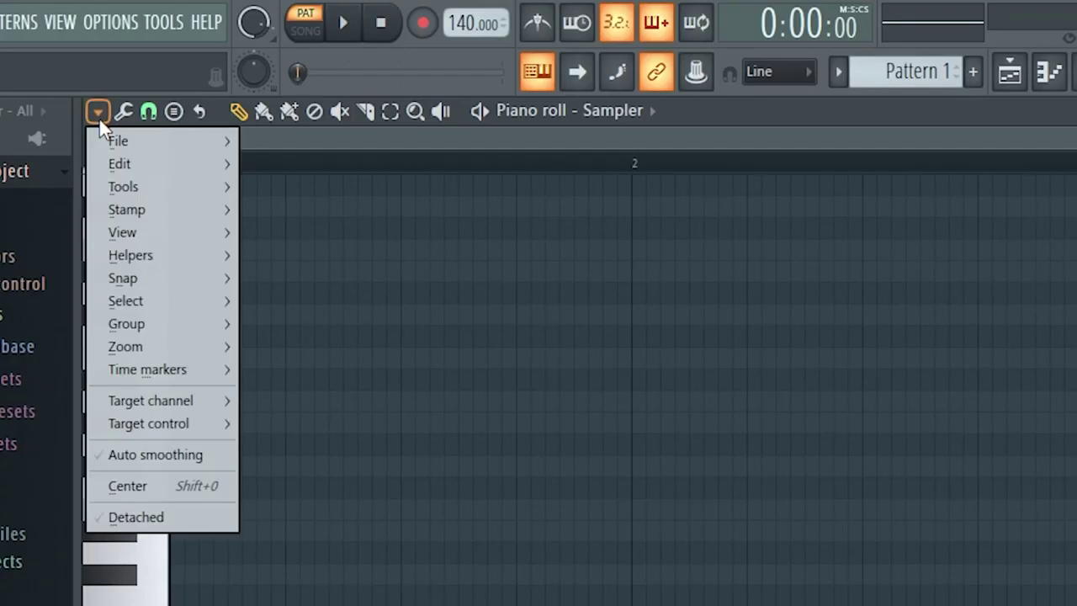
pyautogui.moveTo(166, 261)
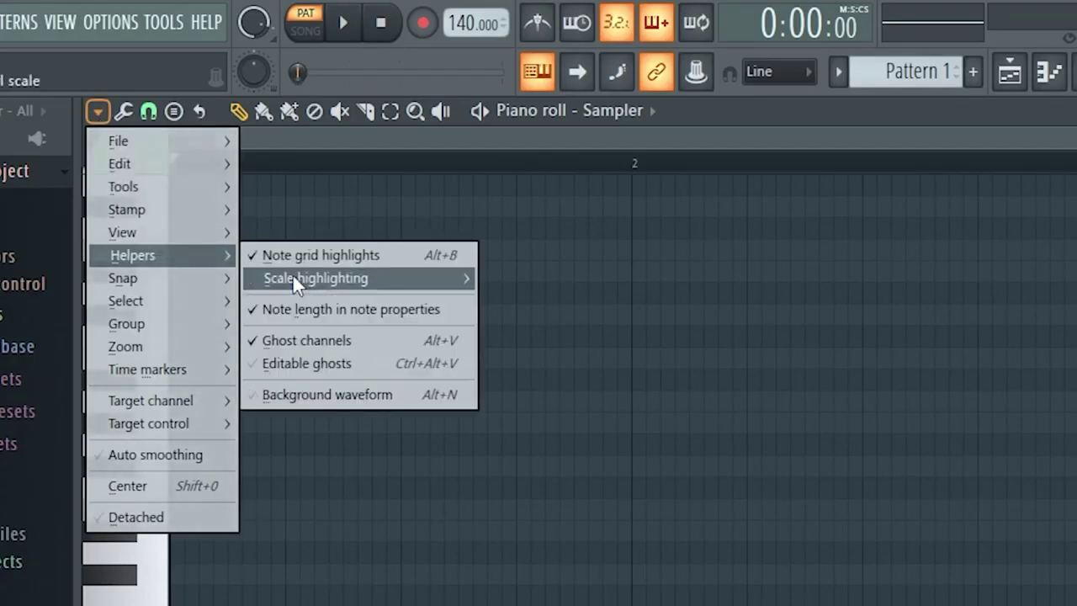
pyautogui.moveTo(292, 276)
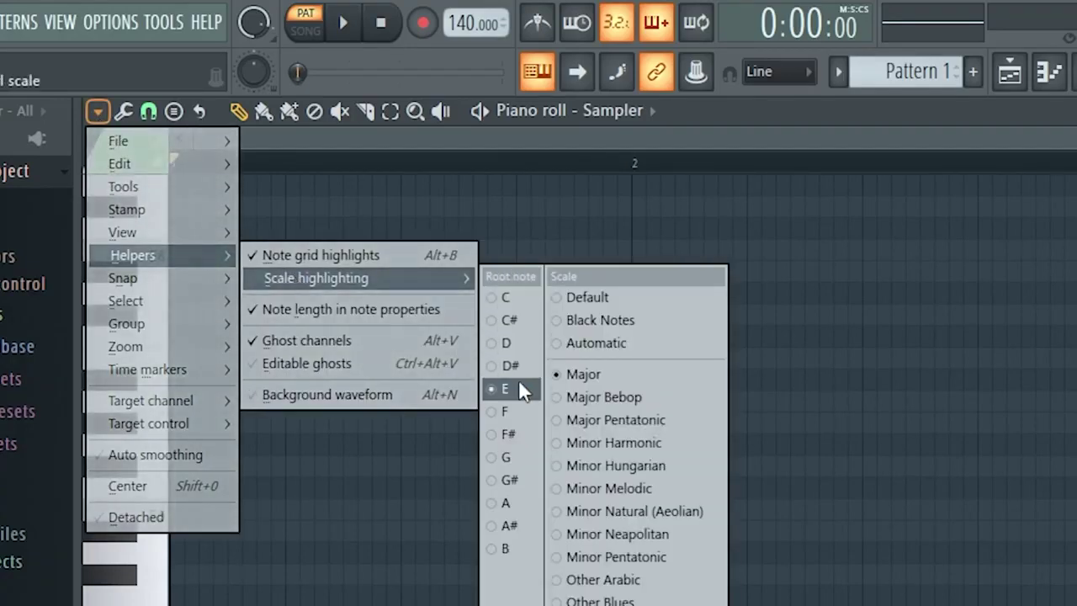
pyautogui.click(571, 516)
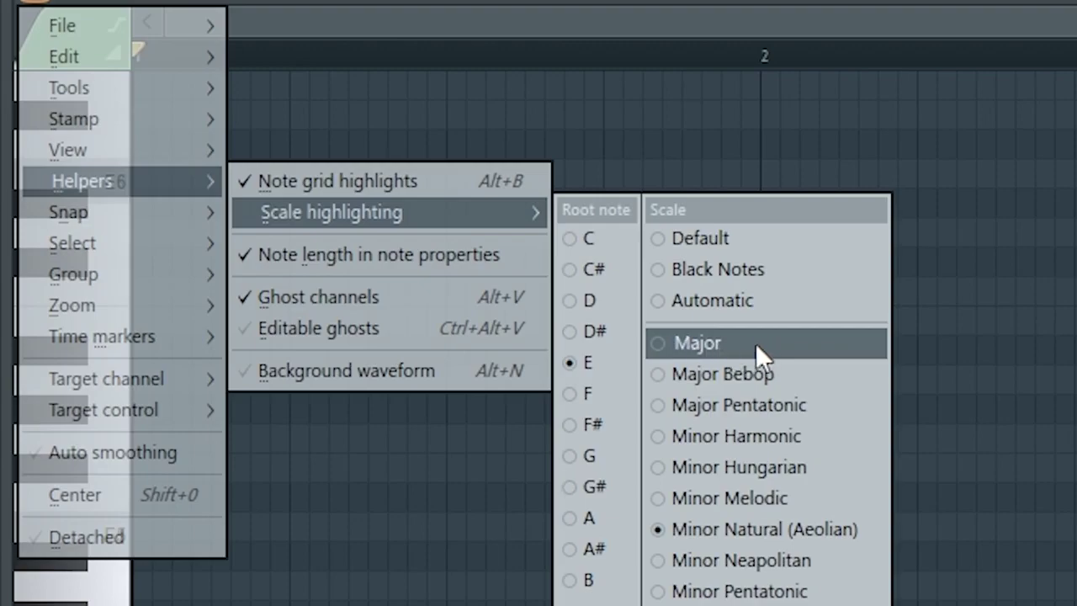
pyautogui.click(729, 343)
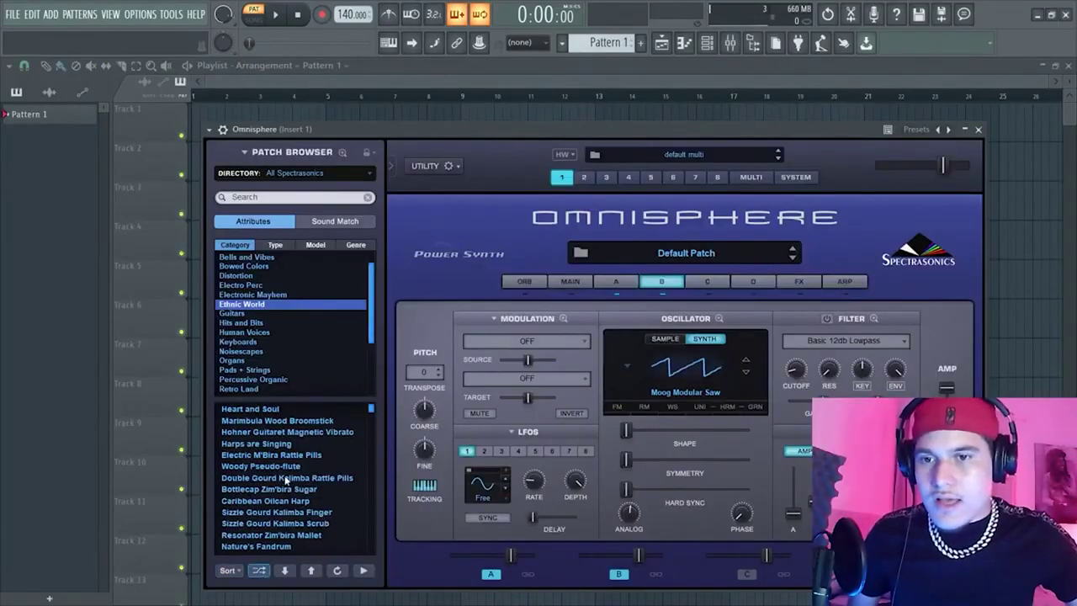
# Audition Omnisphere's Ethnic World patches over the melody, including Double Gourd Kalimba Rattle Pills and Hang Drum Hot Rods
pyautogui.click(286, 478)
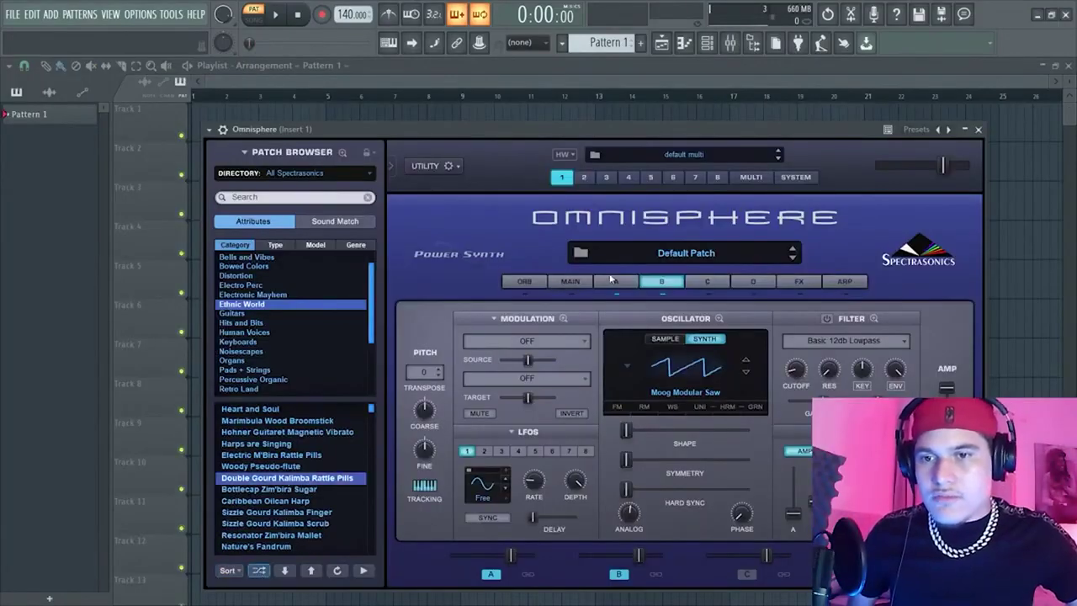
pyautogui.click(390, 43)
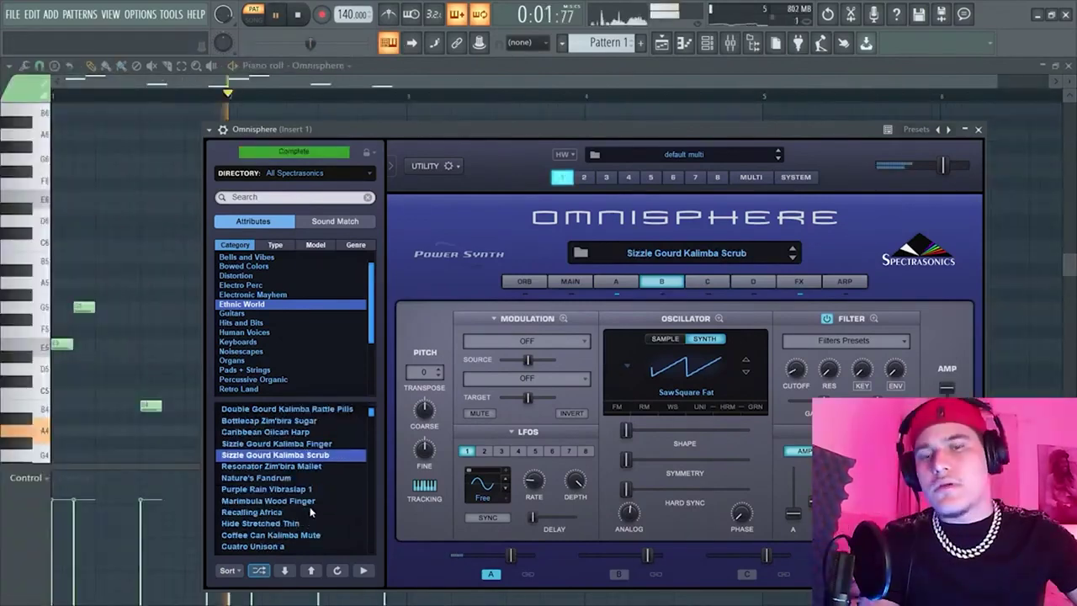
pyautogui.scroll(2, 317, 433)
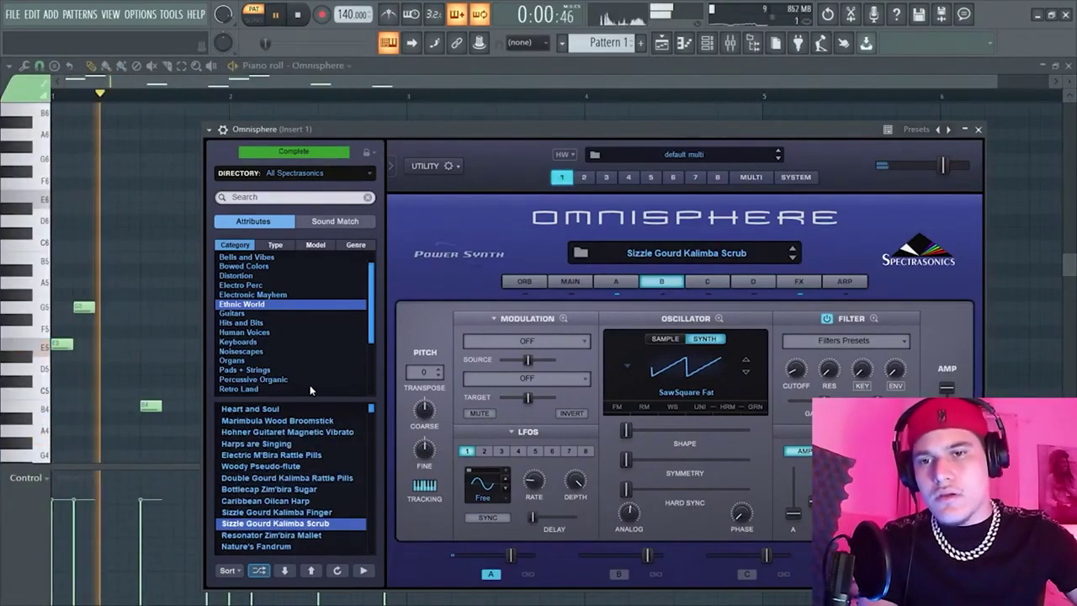
pyautogui.scroll(-5, 299, 445)
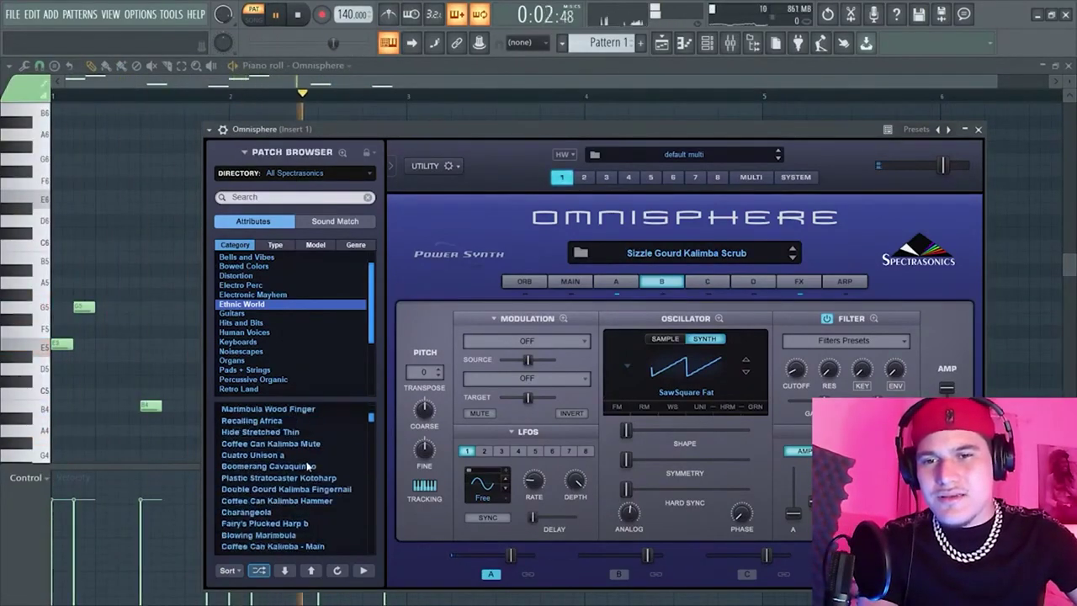
pyautogui.scroll(-2, 306, 478)
pyautogui.click(306, 478)
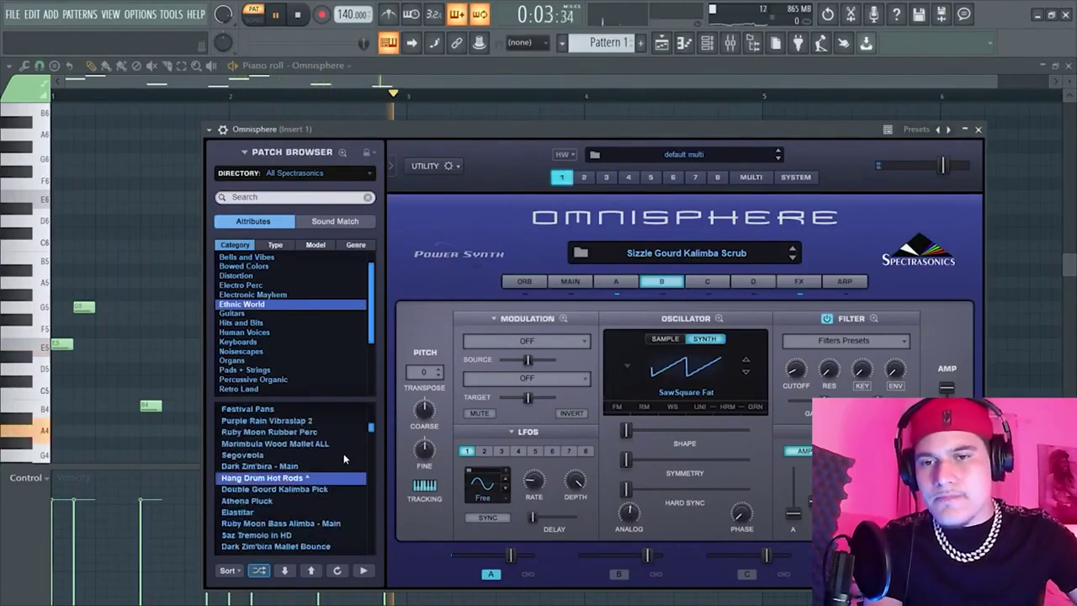
# Select the Dark Zim'bira Mallet Bounce patch and play the melody in the Omnisphere piano roll
pyautogui.scroll(-1, 303, 497)
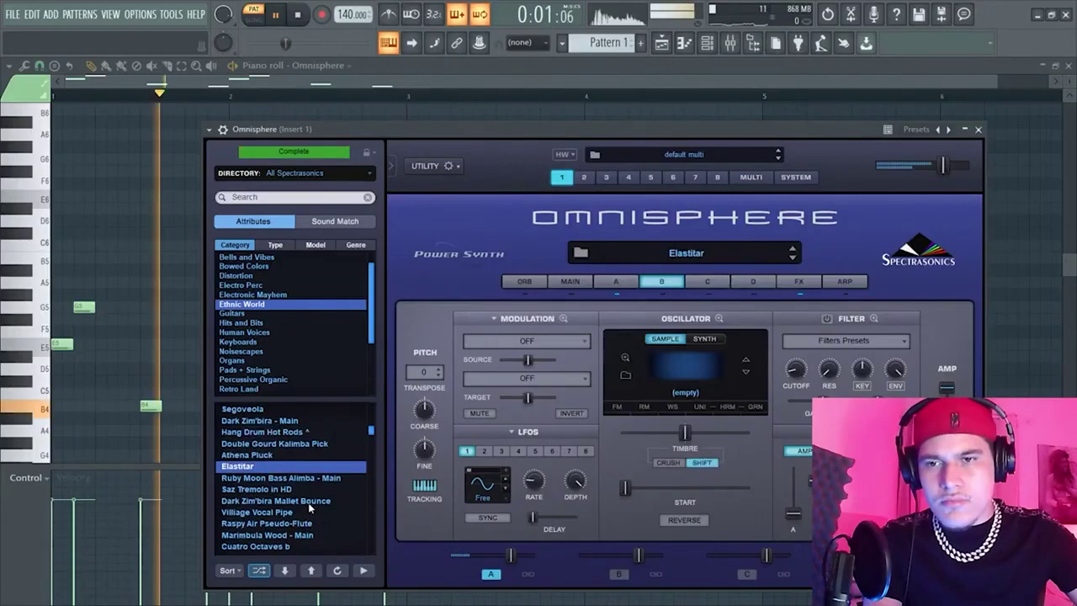
pyautogui.click(309, 505)
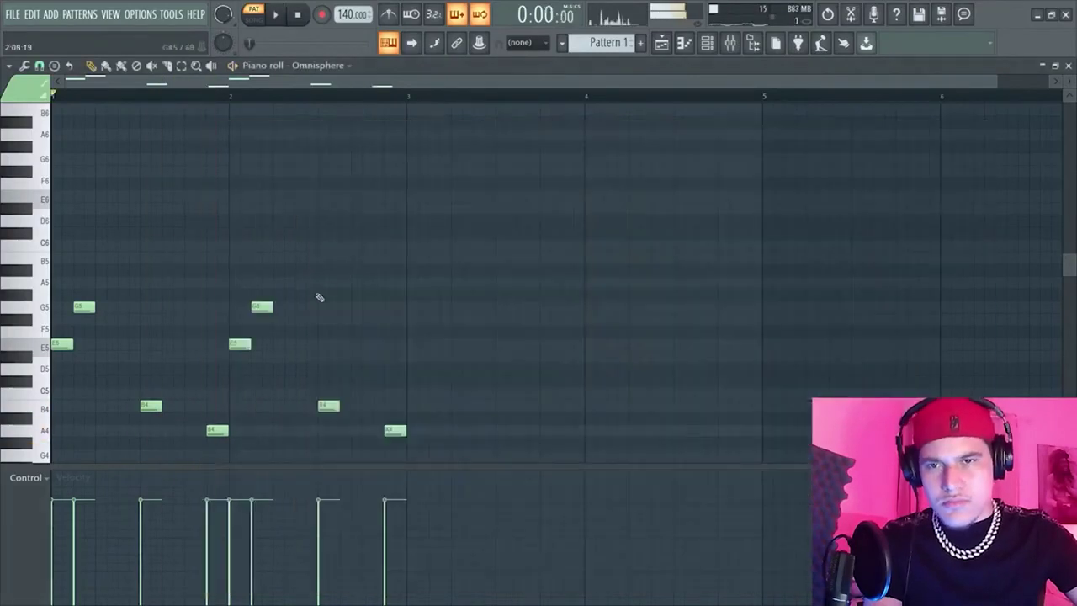
pyautogui.press('space')
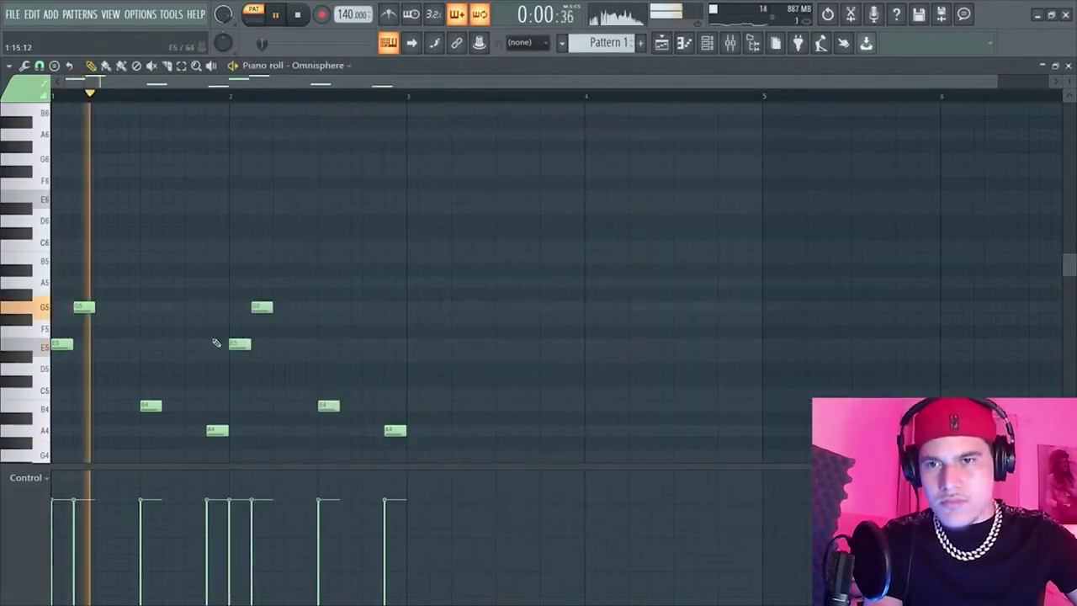
pyautogui.press('space')
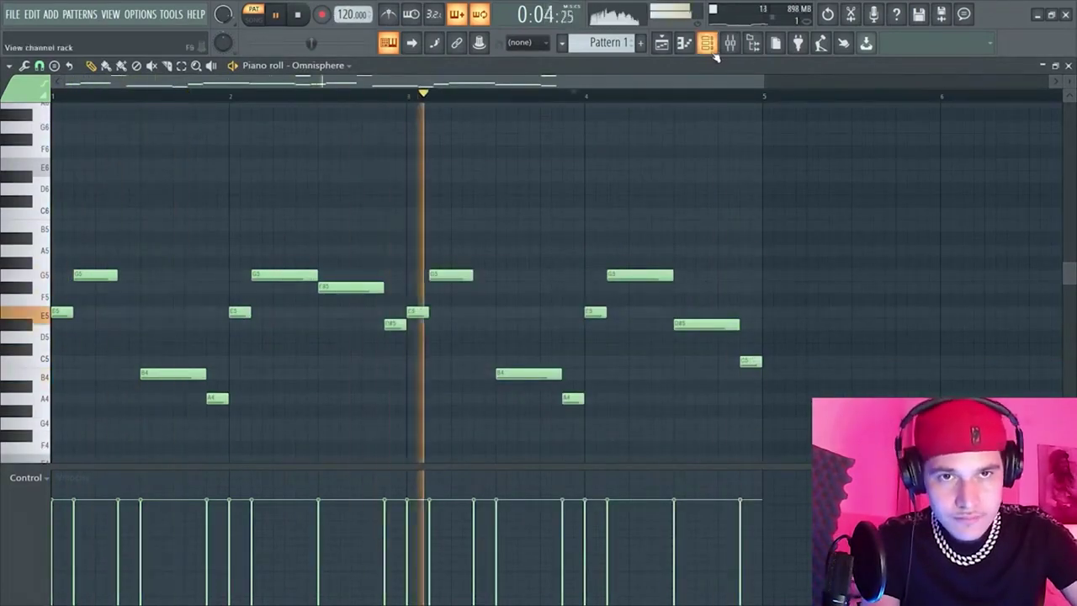
# Load the Artek Vibe 2 preset from Purity's Arpeggiator category with playback stopped
pyautogui.click(706, 42)
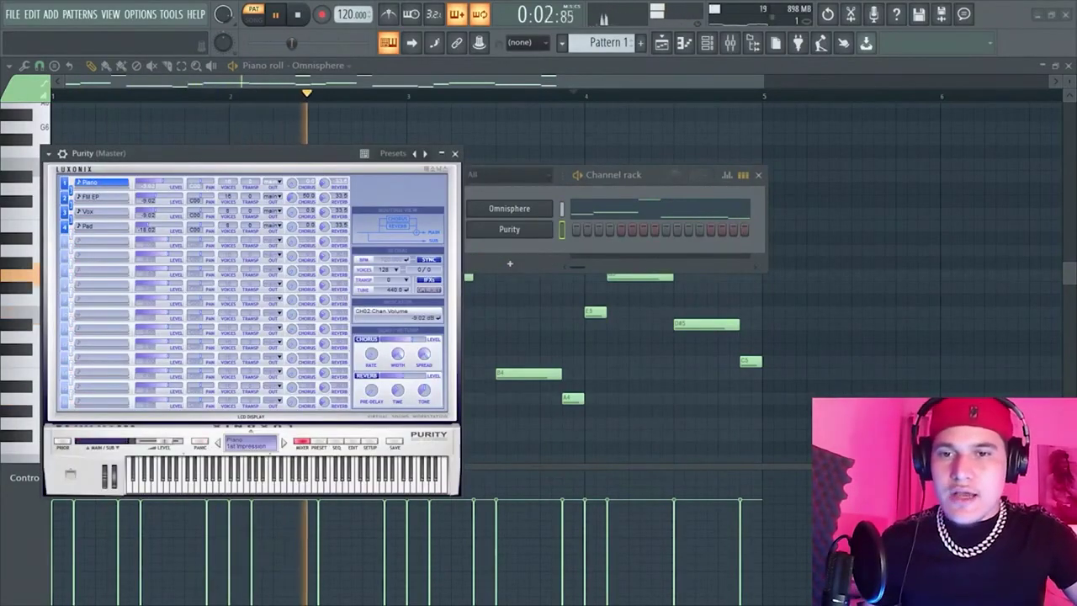
pyautogui.click(319, 442)
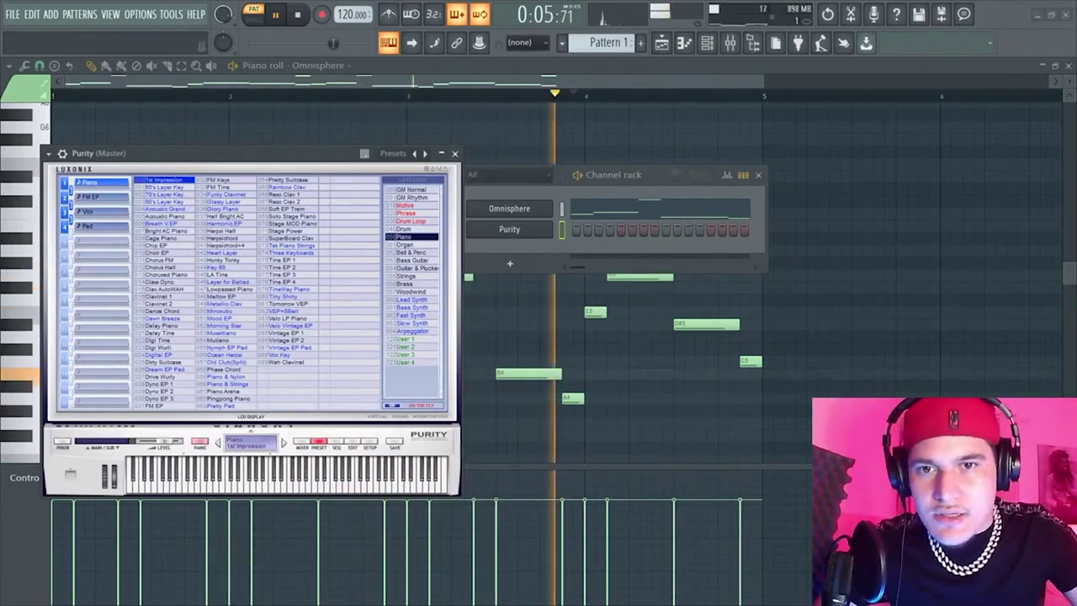
pyautogui.click(412, 331)
pyautogui.click(298, 14)
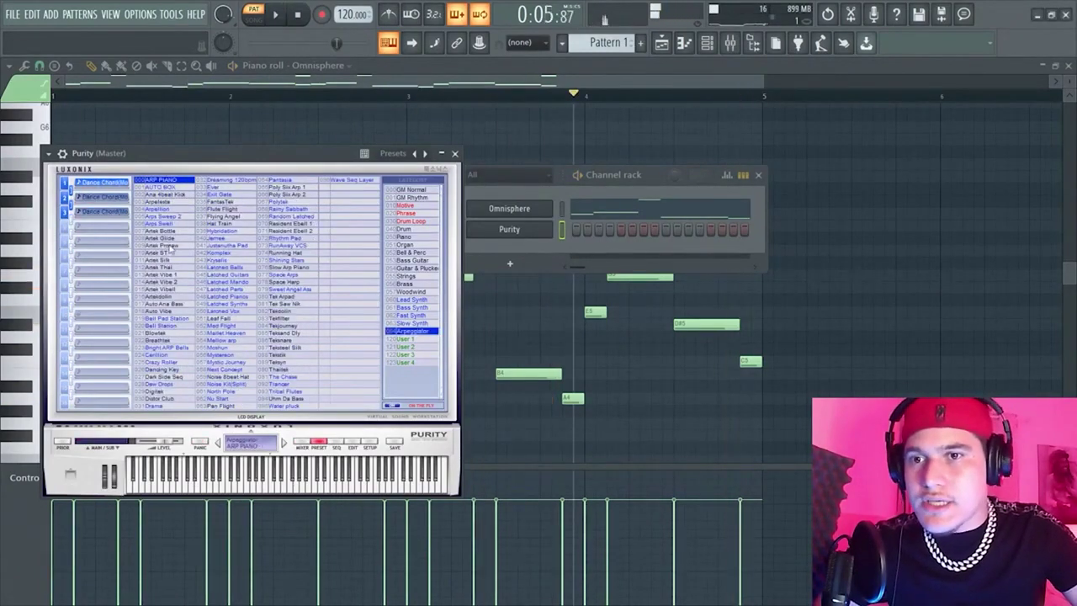
pyautogui.click(297, 14)
pyautogui.click(167, 285)
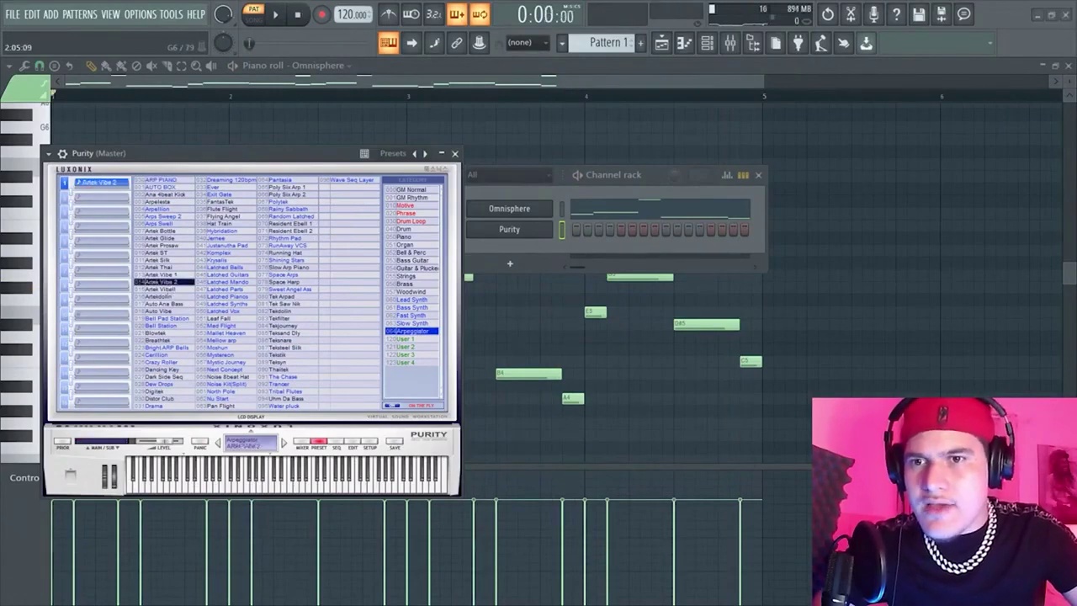
# Place an E5 note at the start of bar 1 in Purity's piano roll and play it against the ghost melody
pyautogui.click(38, 317)
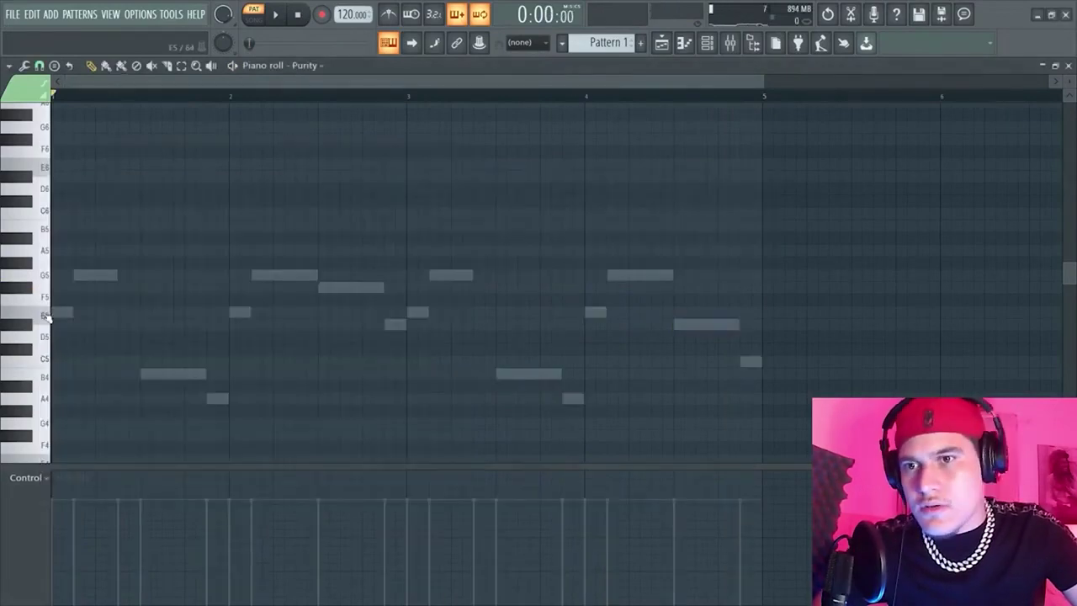
pyautogui.click(60, 316)
pyautogui.press('space')
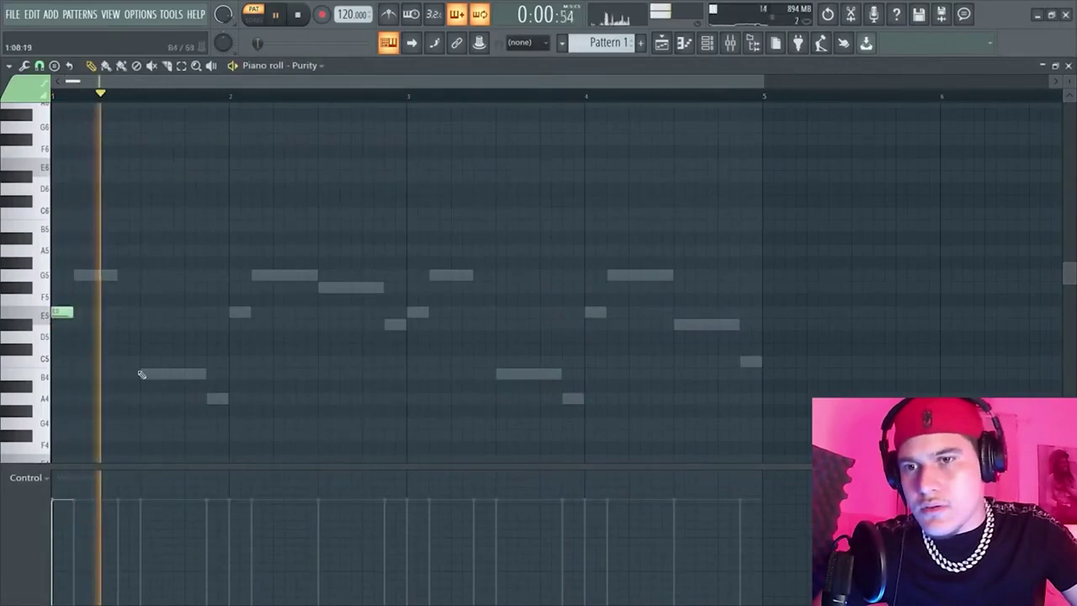
pyautogui.press('space')
# Raise the F#5 note in bar 2 by an octave and move the last note in bar 4 up to F#6
pyautogui.scroll(2, 101, 187)
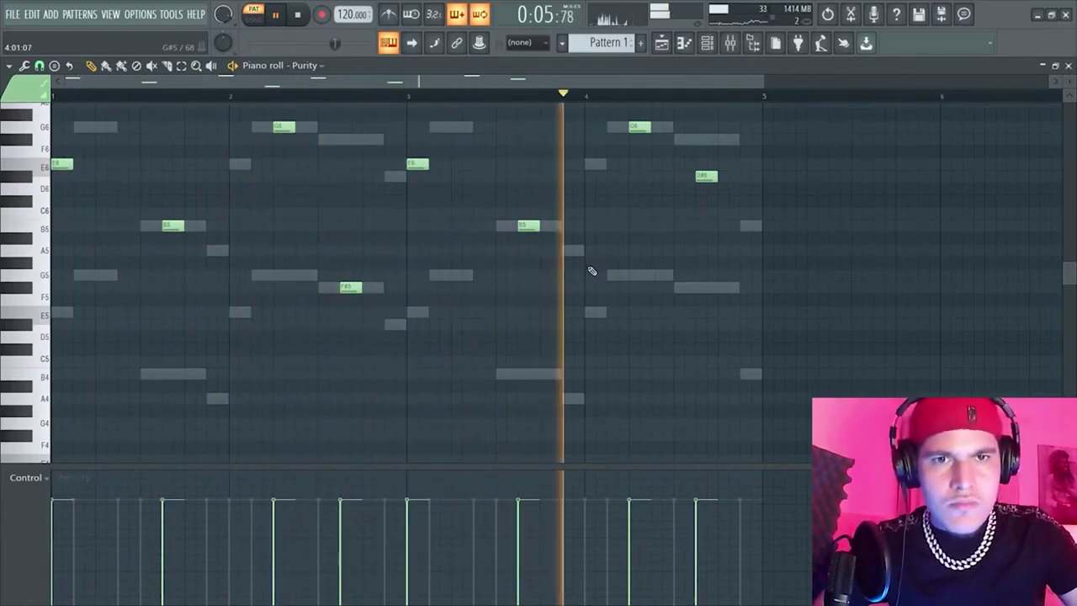
pyautogui.moveTo(397, 293); pyautogui.dragTo(317, 283)
pyautogui.hotkey('ctrl', 'Up')
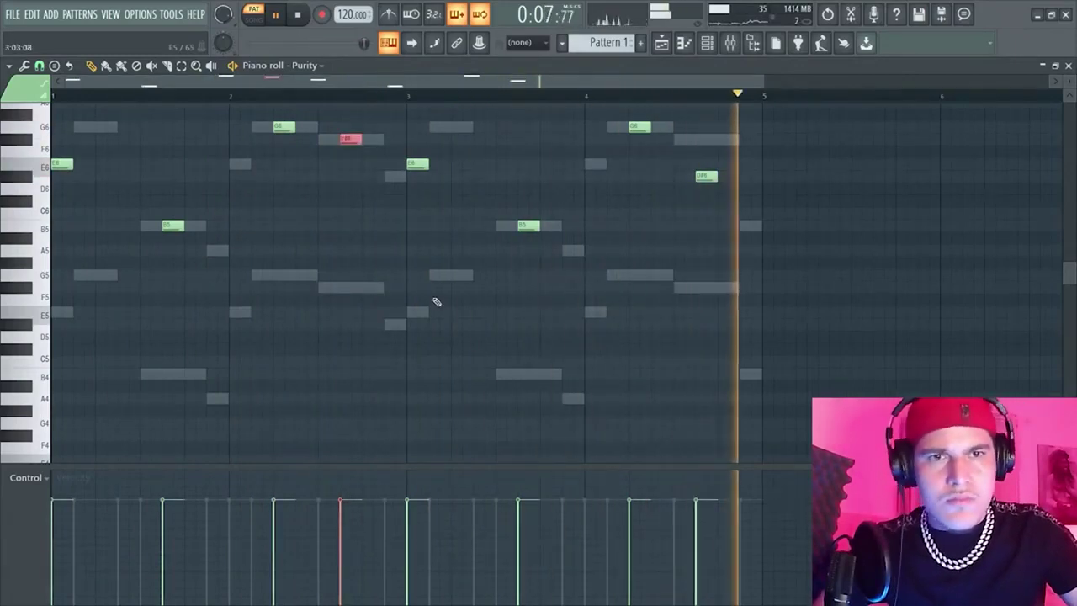
pyautogui.hotkey('ctrl', 'd')
pyautogui.moveTo(755, 171); pyautogui.dragTo(697, 193)
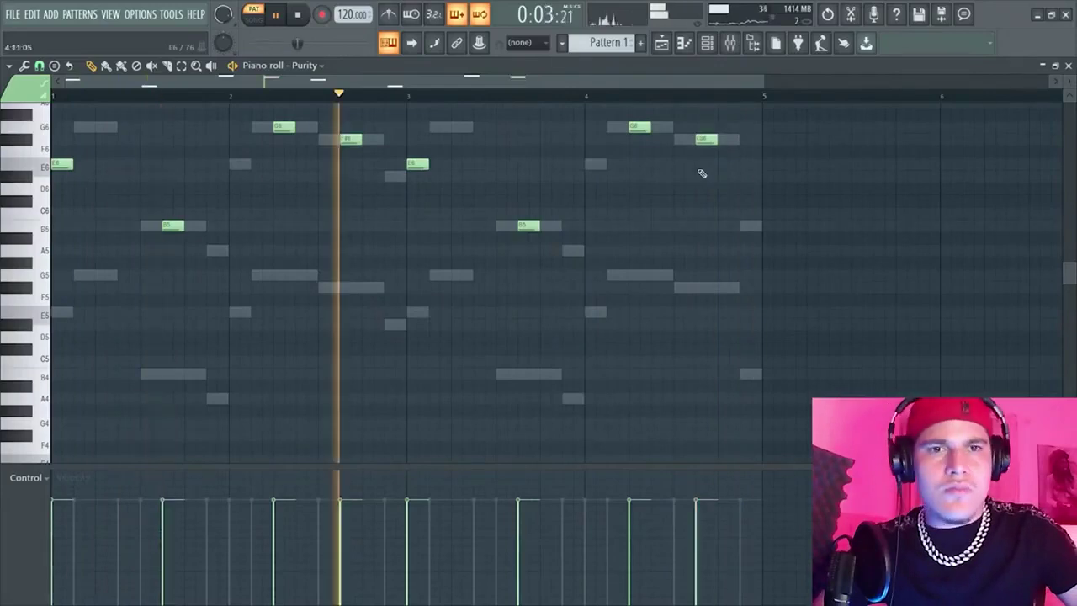
pyautogui.scroll(2, 778, 193)
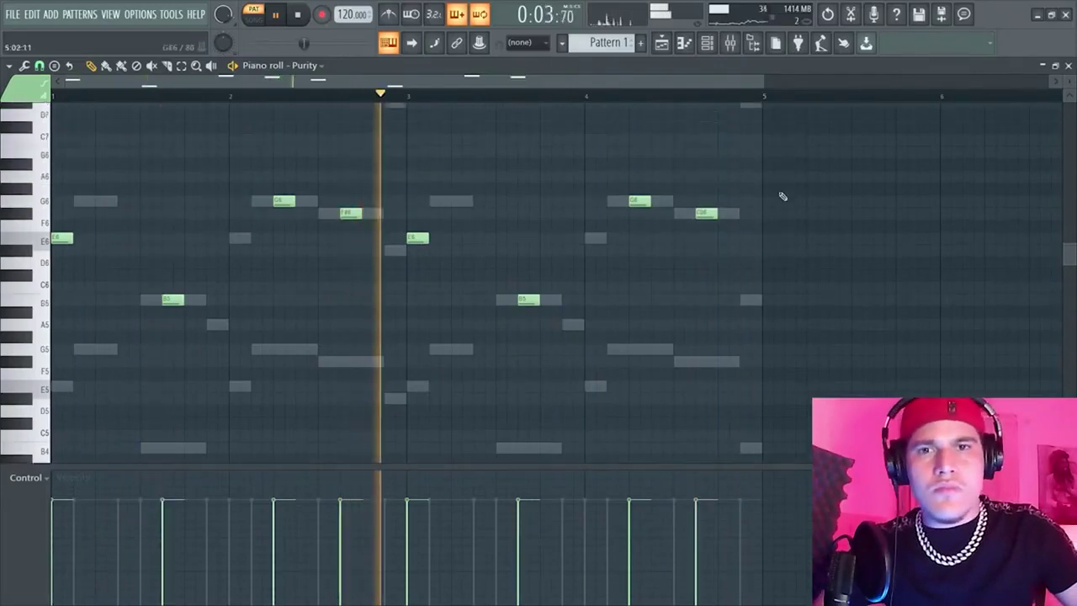
pyautogui.press('space')
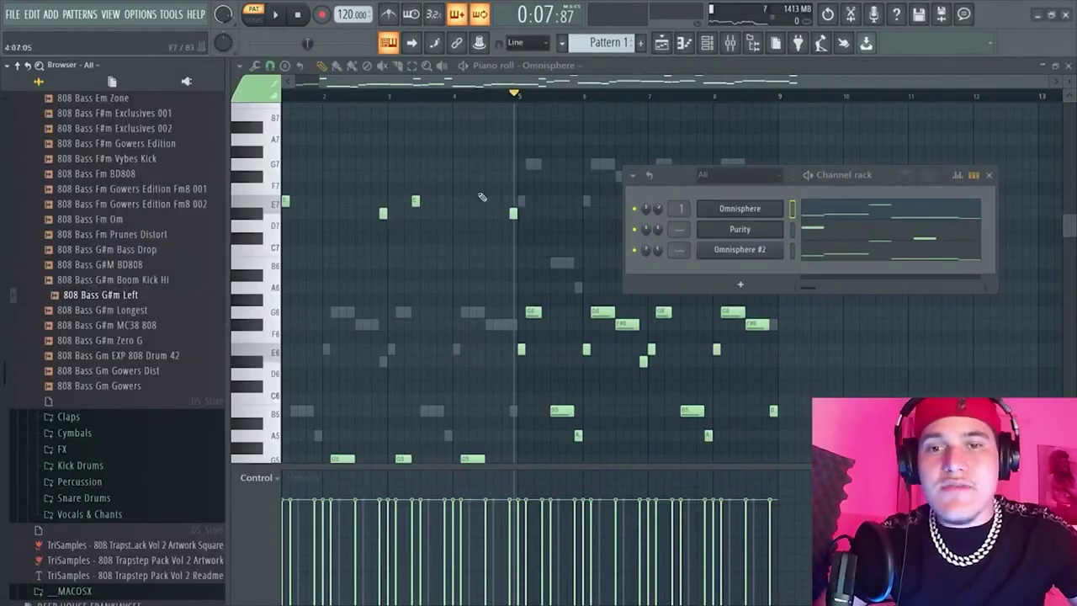
# Audition low-numbered samples such as HAYLLAN 808 1, 2, 5 and 8 in the Reckless Drum Kit's [808] folder
pyautogui.scroll(-10, 114, 252)
pyautogui.click(130, 339)
pyautogui.click(129, 368)
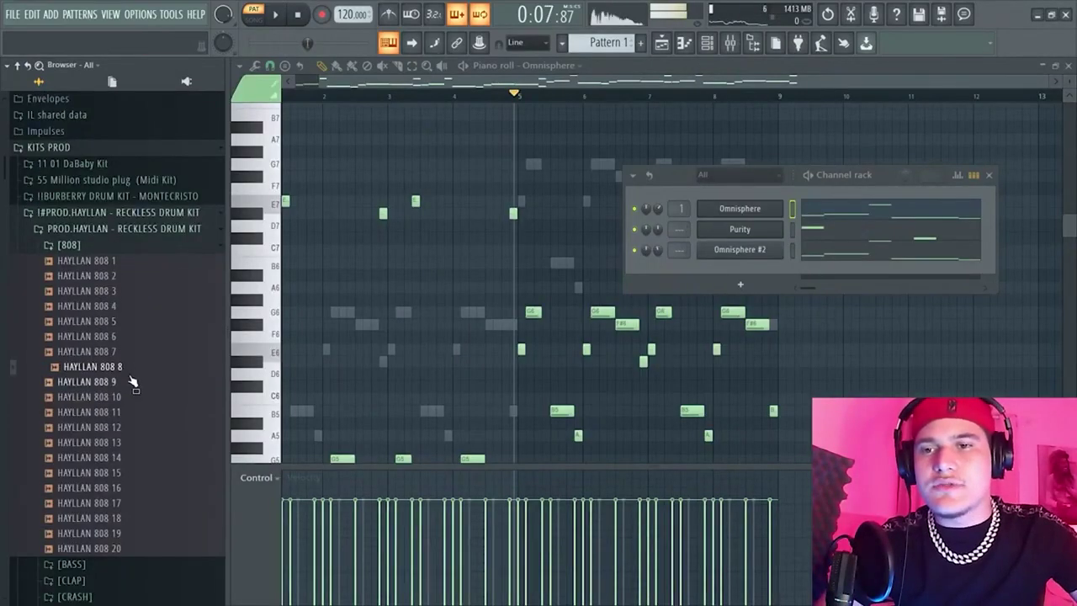
pyautogui.click(126, 274)
pyautogui.click(124, 279)
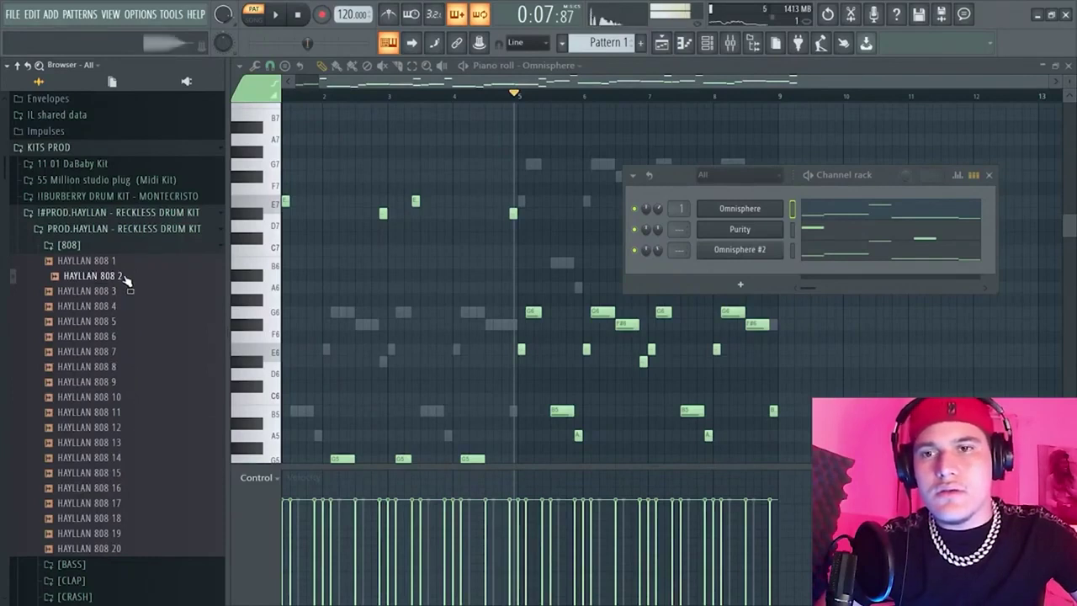
pyautogui.click(126, 263)
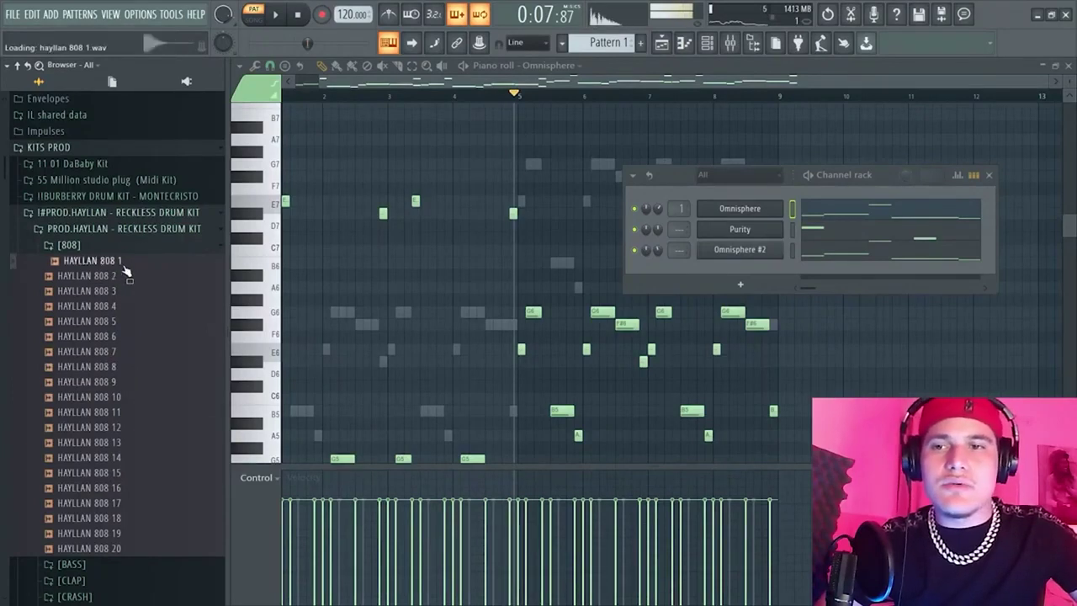
pyautogui.click(139, 323)
pyautogui.click(137, 263)
# Audition the higher-numbered bass samples HAYLLAN 808 11, 12, 15, 16, 18, 19 and 20
pyautogui.click(139, 411)
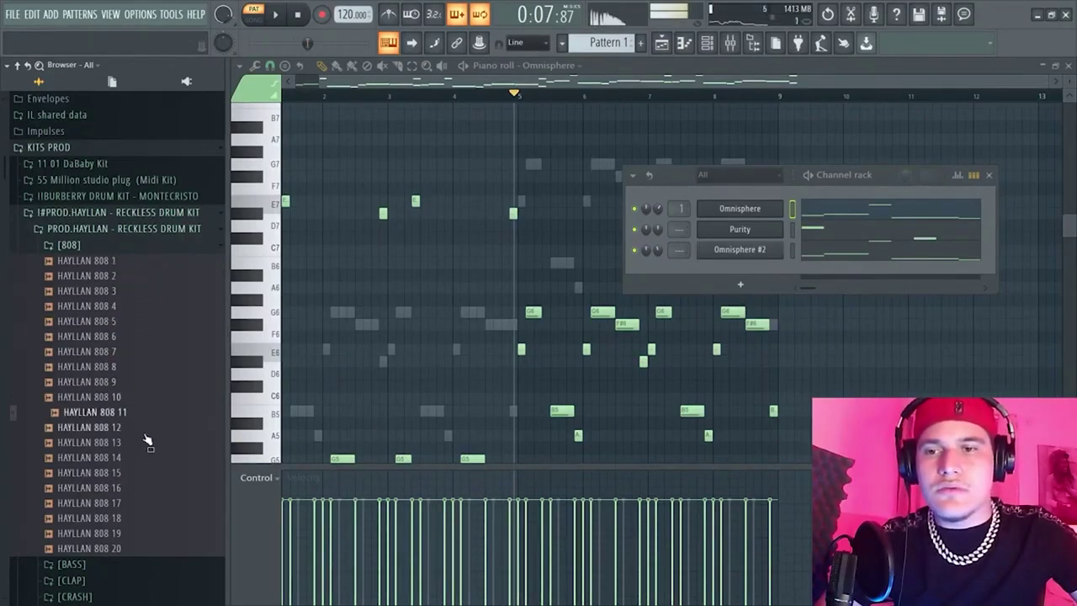
pyautogui.click(148, 427)
pyautogui.click(152, 472)
pyautogui.click(154, 488)
pyautogui.click(155, 518)
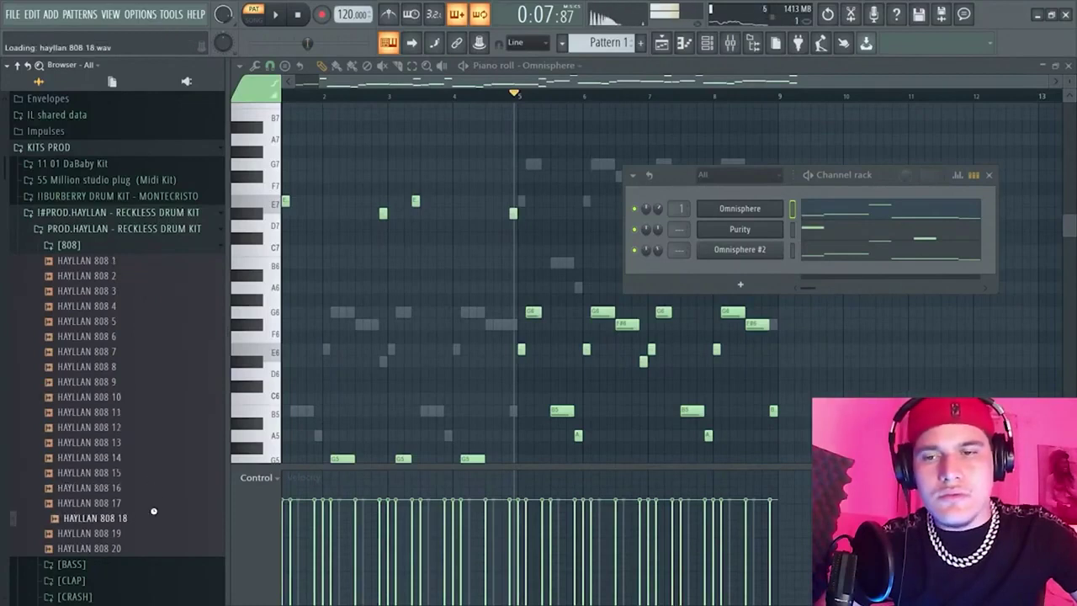
pyautogui.click(152, 534)
pyautogui.click(149, 547)
# Compare the HAYLLAN 808 samples from 16 down to 10 again and return up through 11, 12 and 13 to 14
pyautogui.click(137, 488)
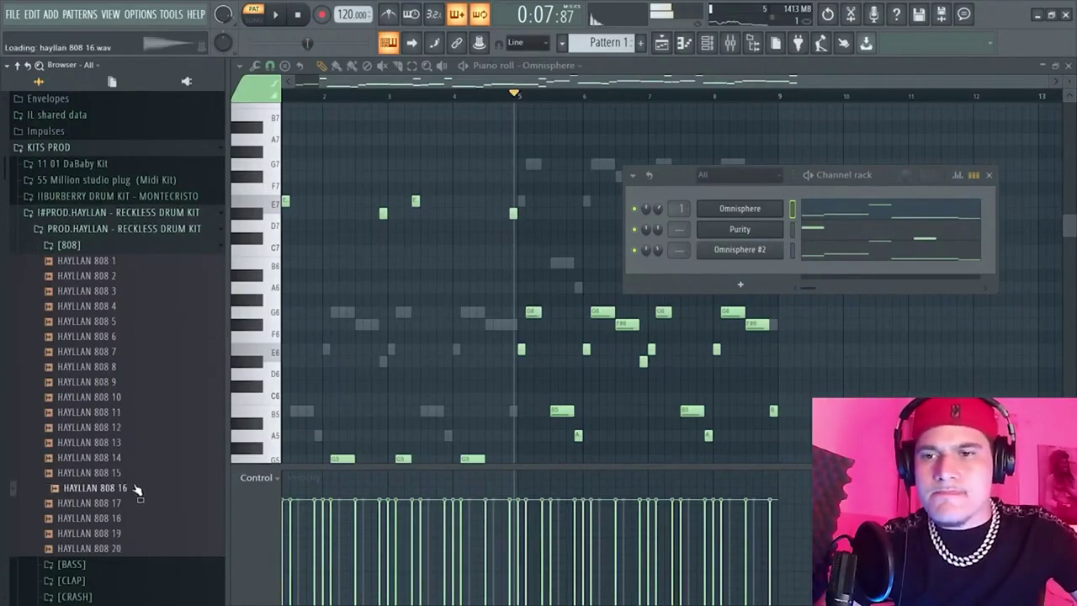
pyautogui.click(139, 476)
pyautogui.click(138, 460)
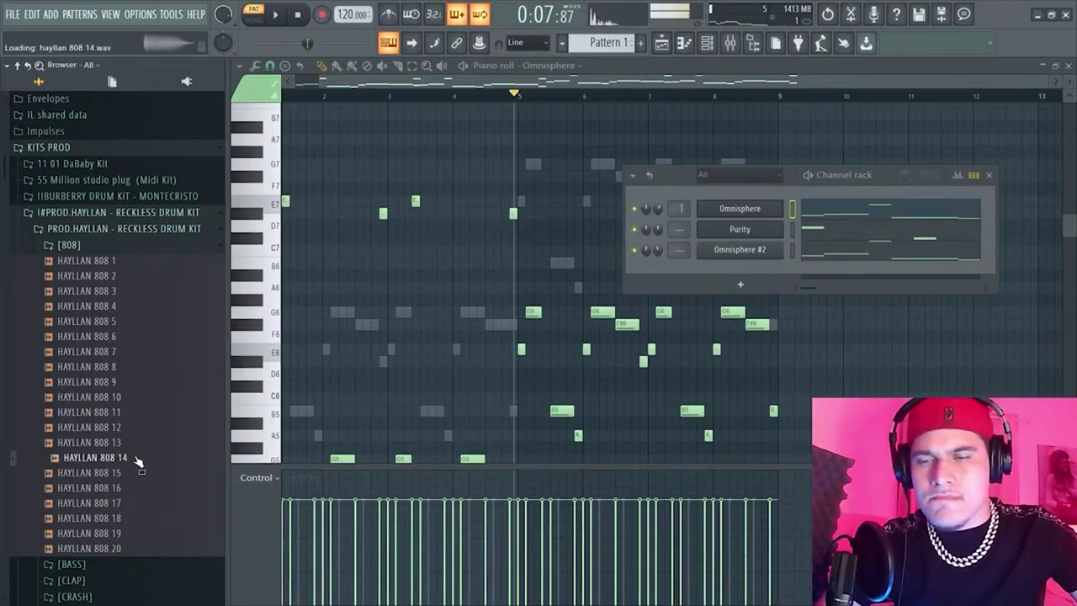
pyautogui.click(137, 443)
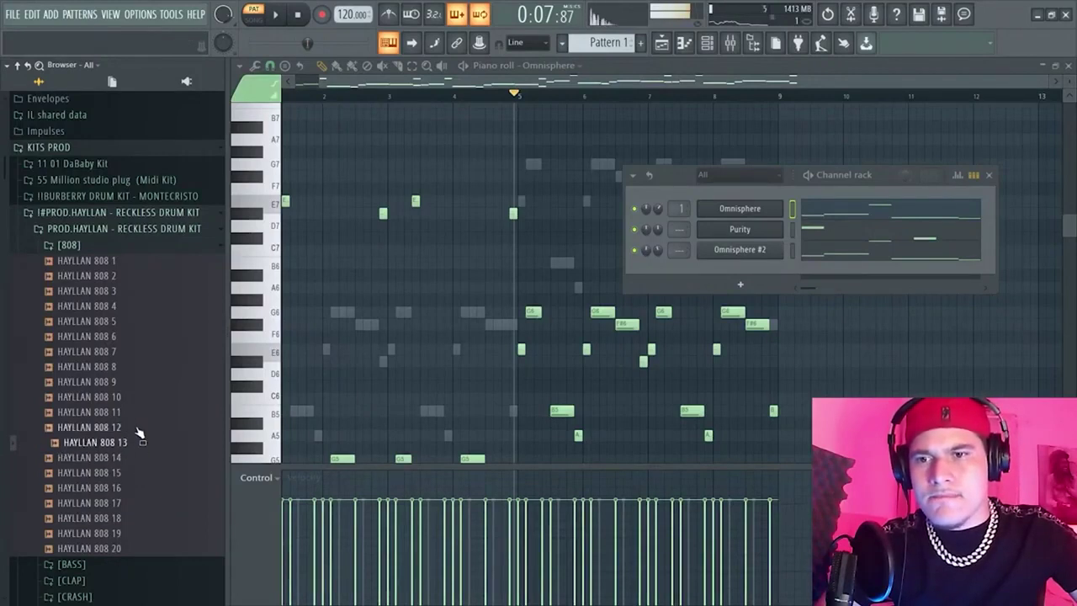
pyautogui.click(136, 428)
pyautogui.click(130, 398)
pyautogui.click(132, 413)
pyautogui.click(136, 427)
pyautogui.click(137, 442)
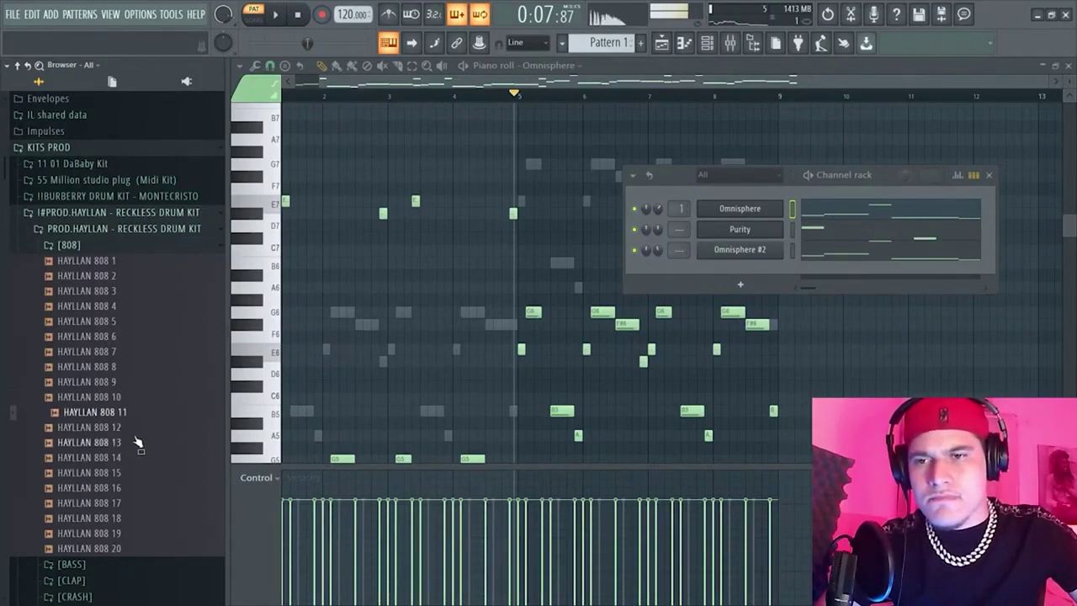
pyautogui.click(135, 456)
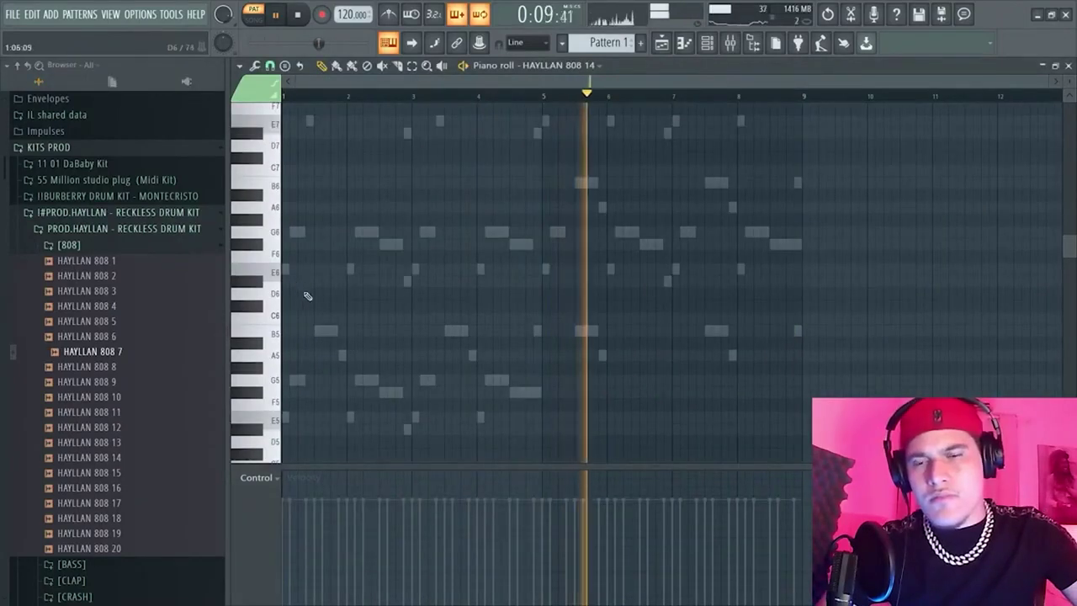
# Place E5 notes for the HAYLLAN 808 14 bass at the starts of bars 1 and 3, late in bar 2, and twice in bar 4
pyautogui.scroll(-2, 307, 299)
pyautogui.click(296, 343)
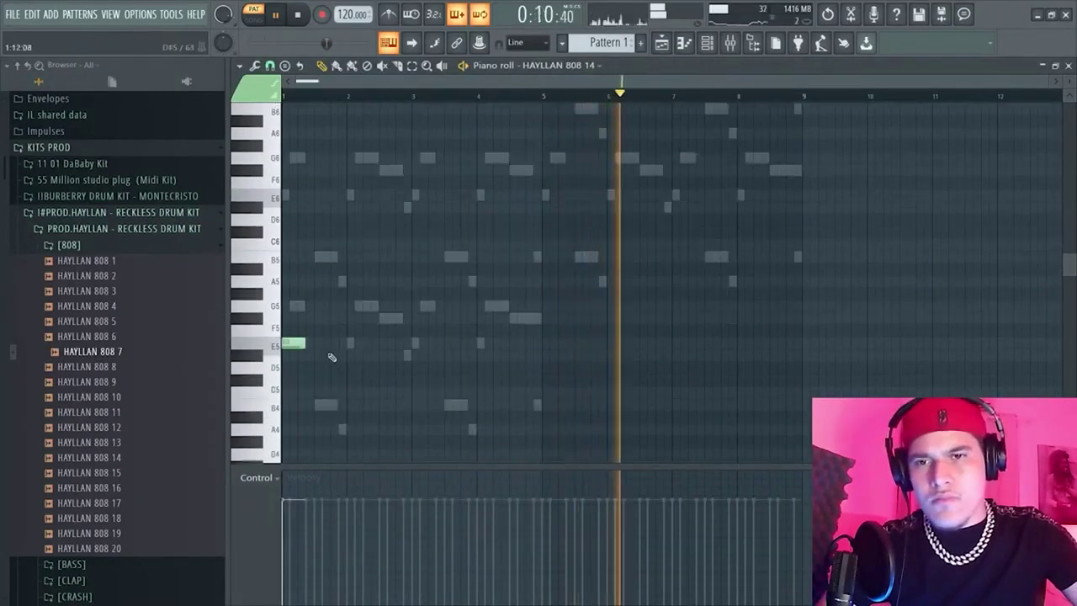
pyautogui.press('space')
pyautogui.press('space')
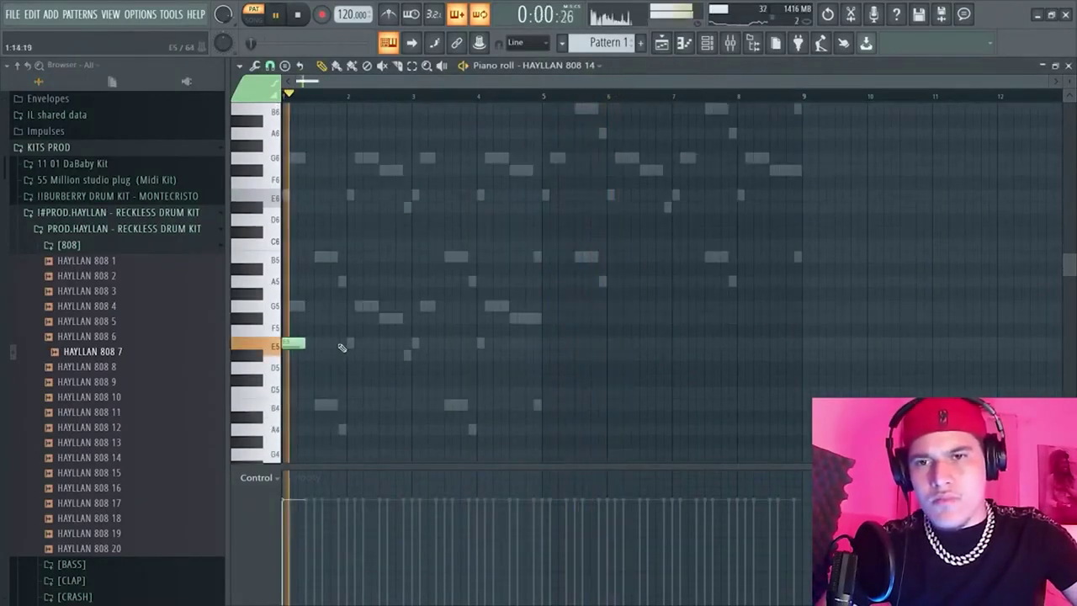
pyautogui.click(397, 344)
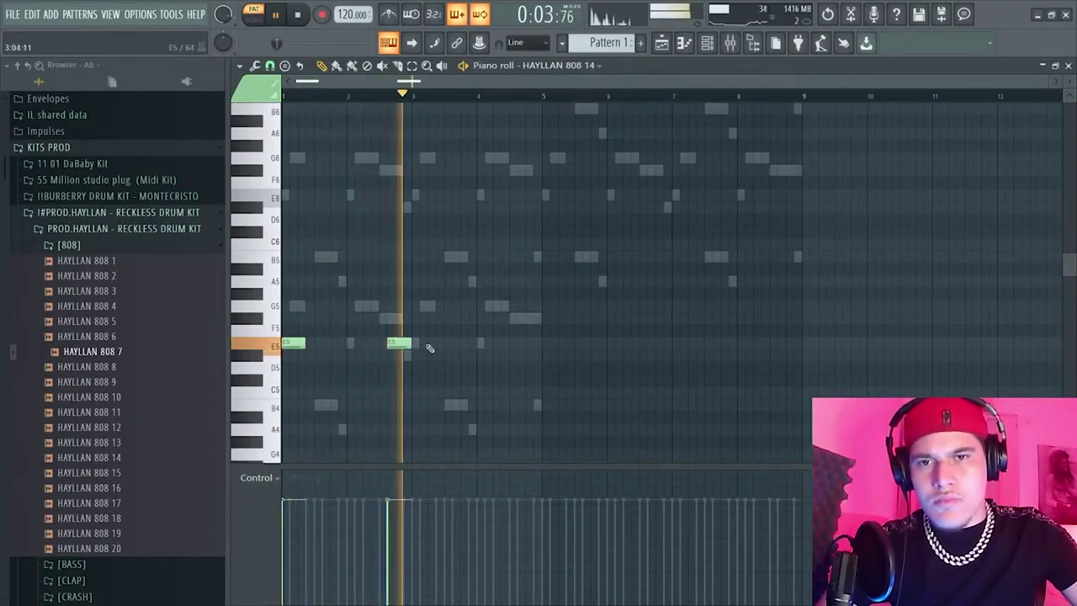
pyautogui.click(425, 344)
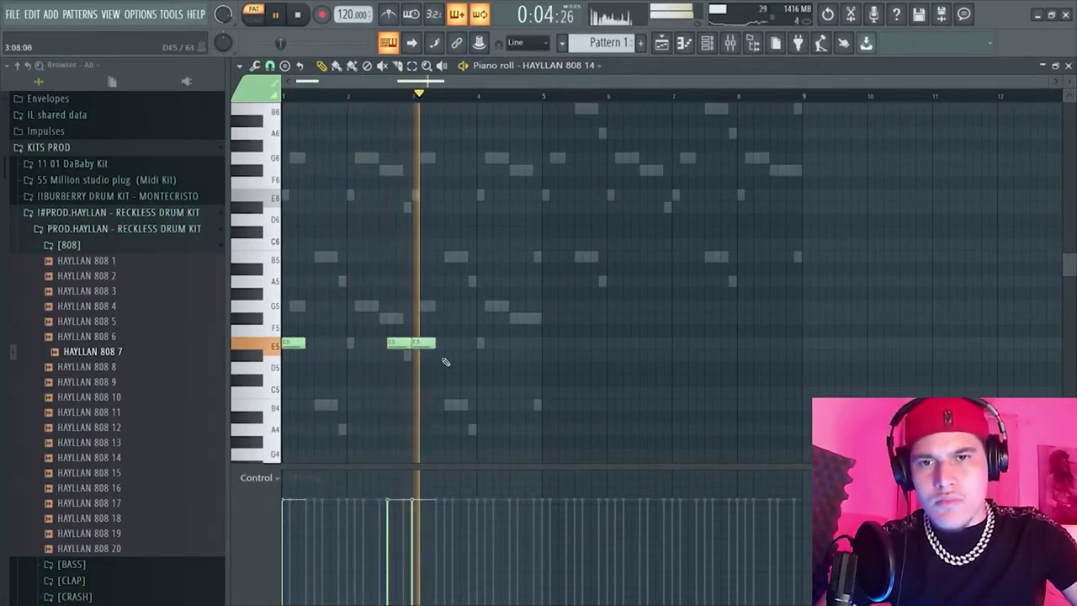
pyautogui.click(501, 345)
pyautogui.click(533, 344)
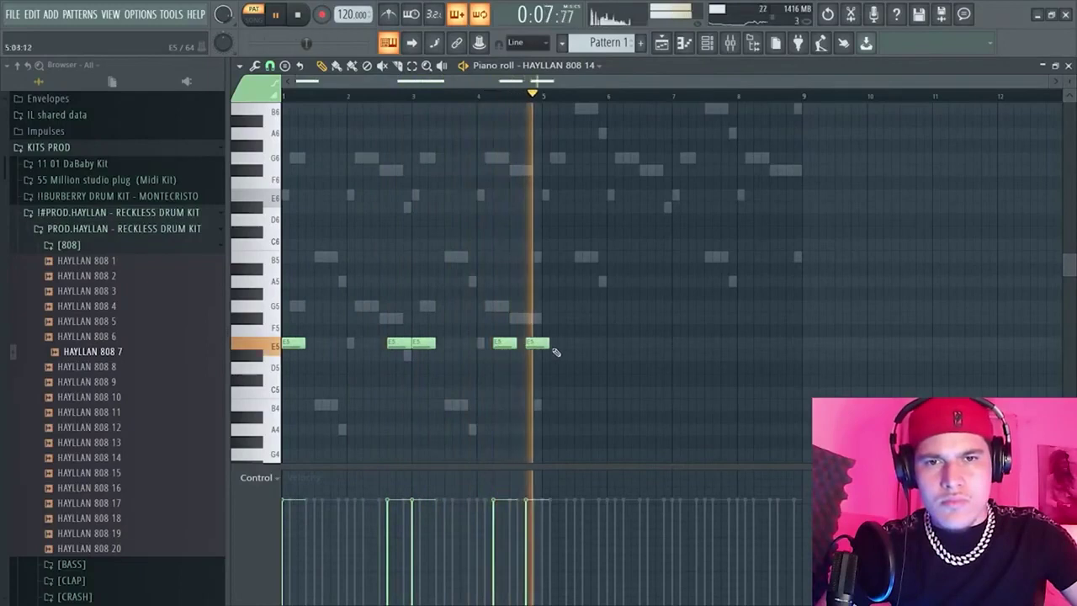
pyautogui.moveTo(541, 345); pyautogui.dragTo(534, 345)
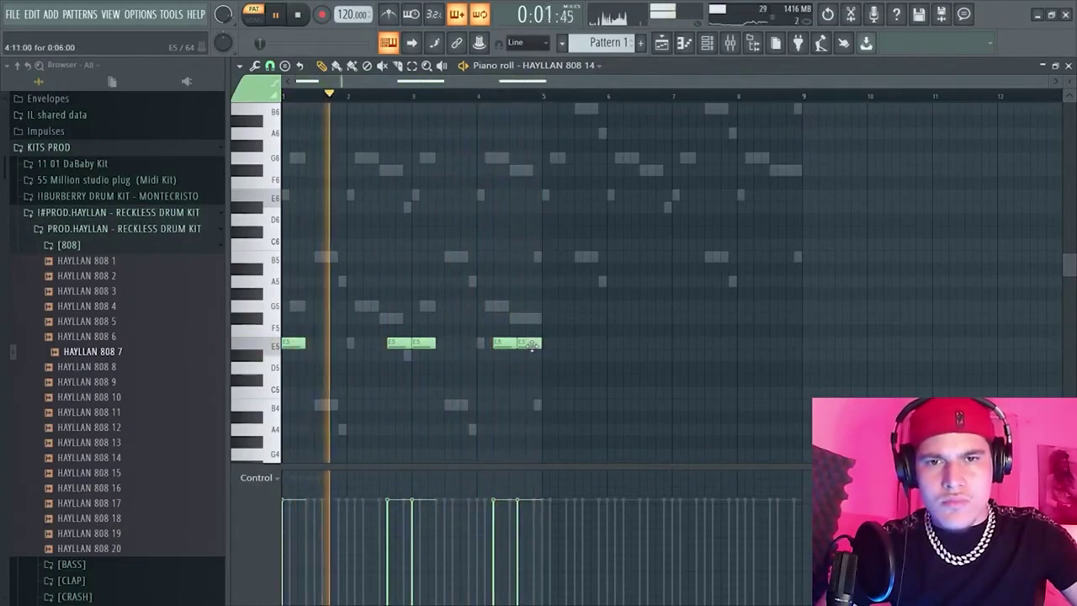
# Duplicate the four-bar E5 bass line into bars 5 to 8 and play the pattern back
pyautogui.hotkey('ctrl', 'b')
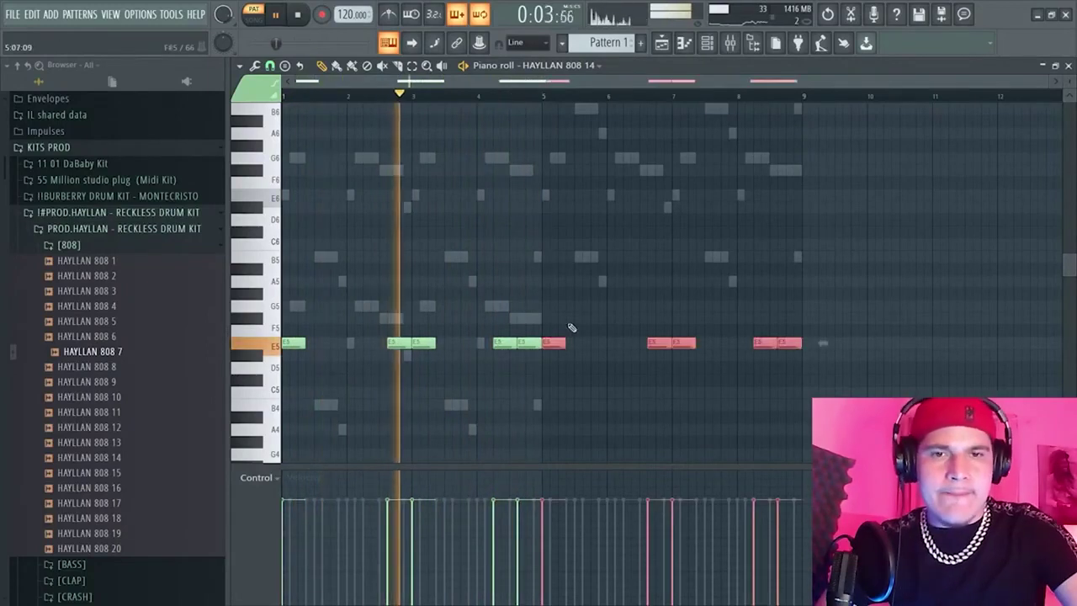
pyautogui.hotkey('ctrl', 'd')
pyautogui.press('space')
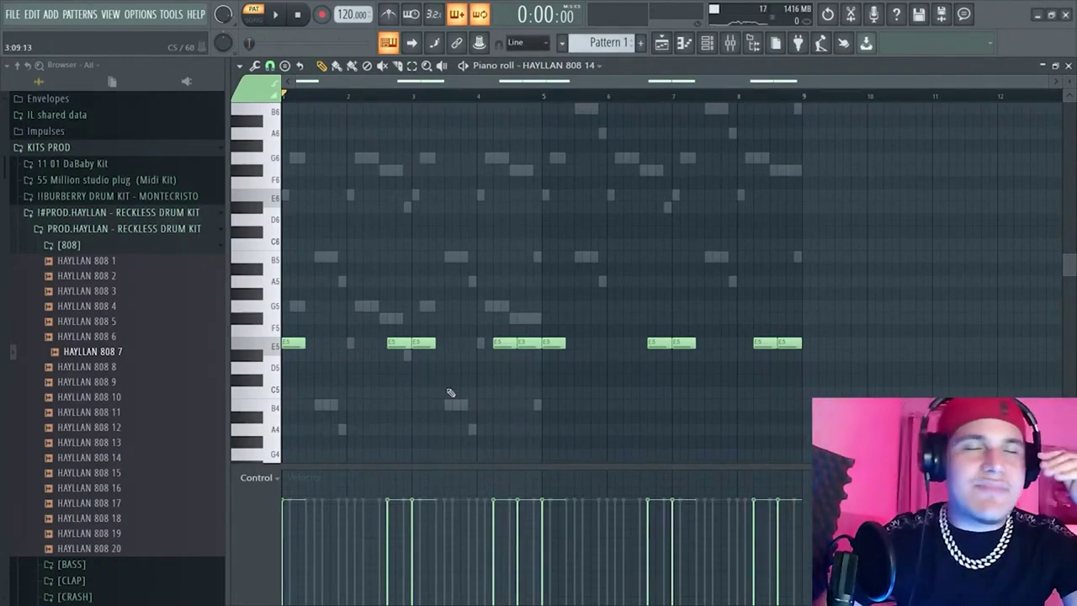
pyautogui.press('space')
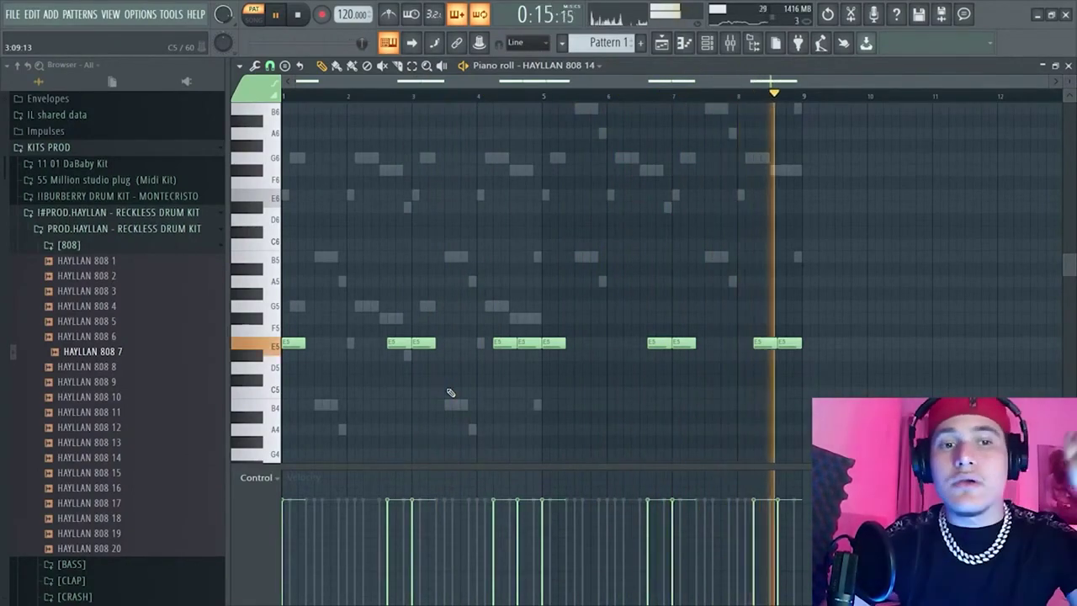
pyautogui.press('space')
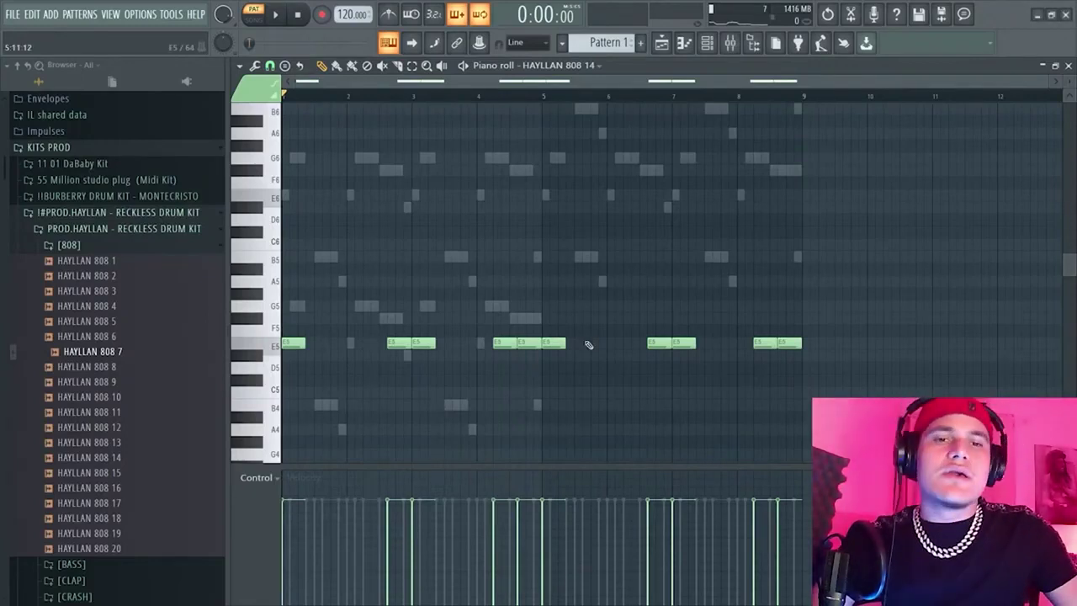
pyautogui.moveTo(314, 313); pyautogui.dragTo(322, 347)
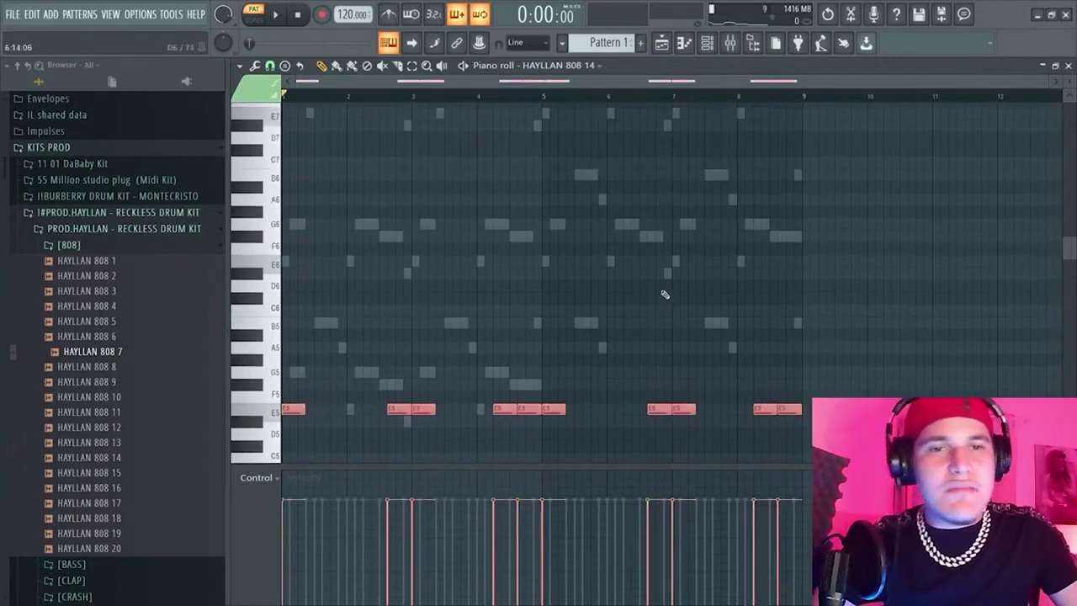
pyautogui.keyDown('ctrl'); pyautogui.click(664, 295); pyautogui.keyUp('ctrl')
pyautogui.scroll(-2, 662, 298)
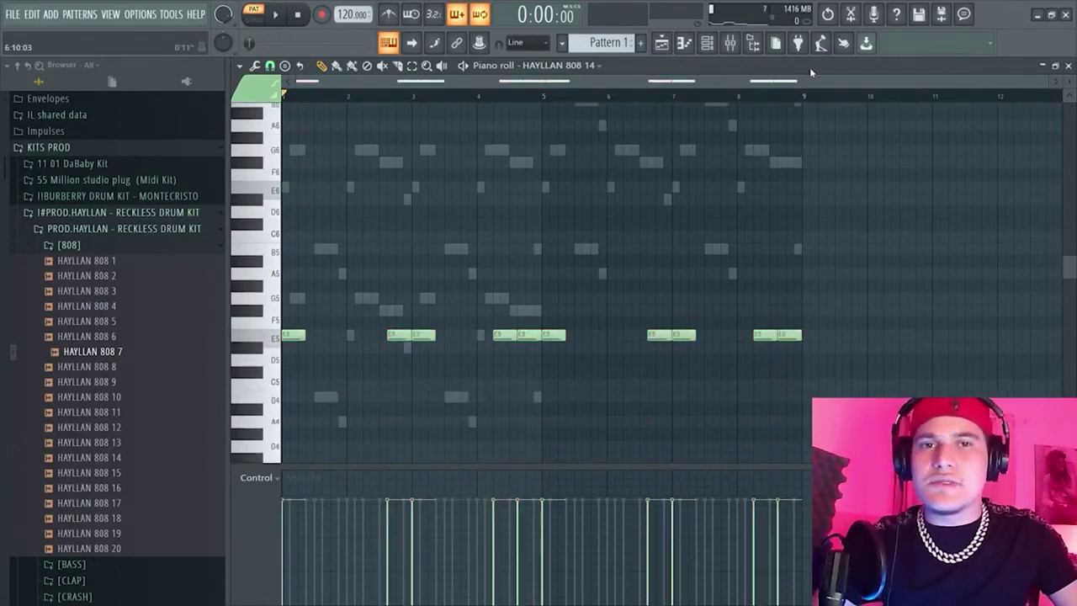
pyautogui.click(754, 49)
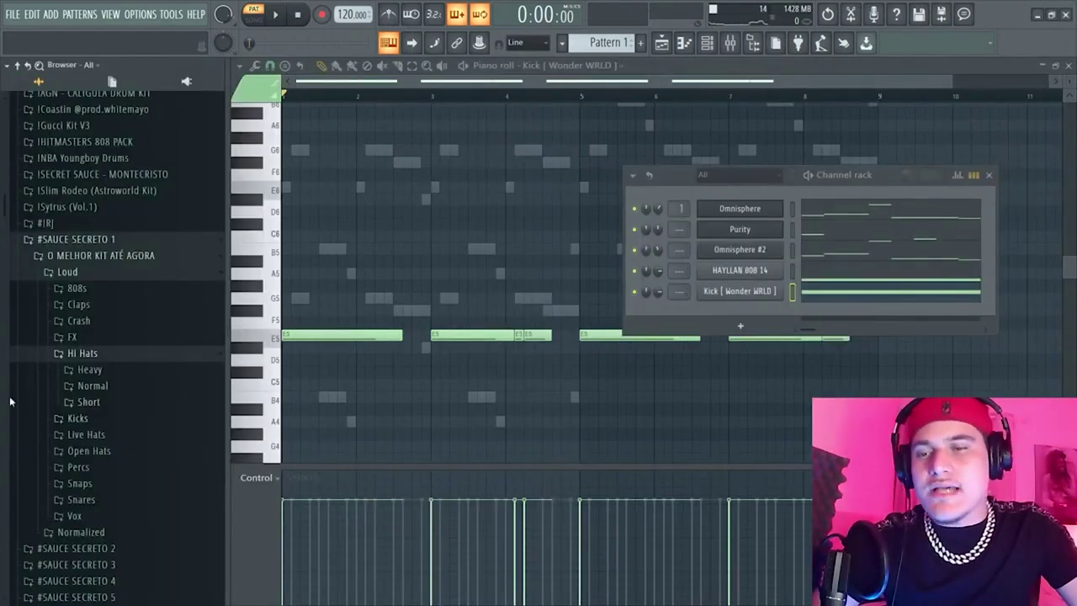
# Choose HAYLLAN RIM 7 from the Reckless Drum Kit's [RIM] folder and listen to the pattern with its mid-bar rim hits
pyautogui.click(98, 355)
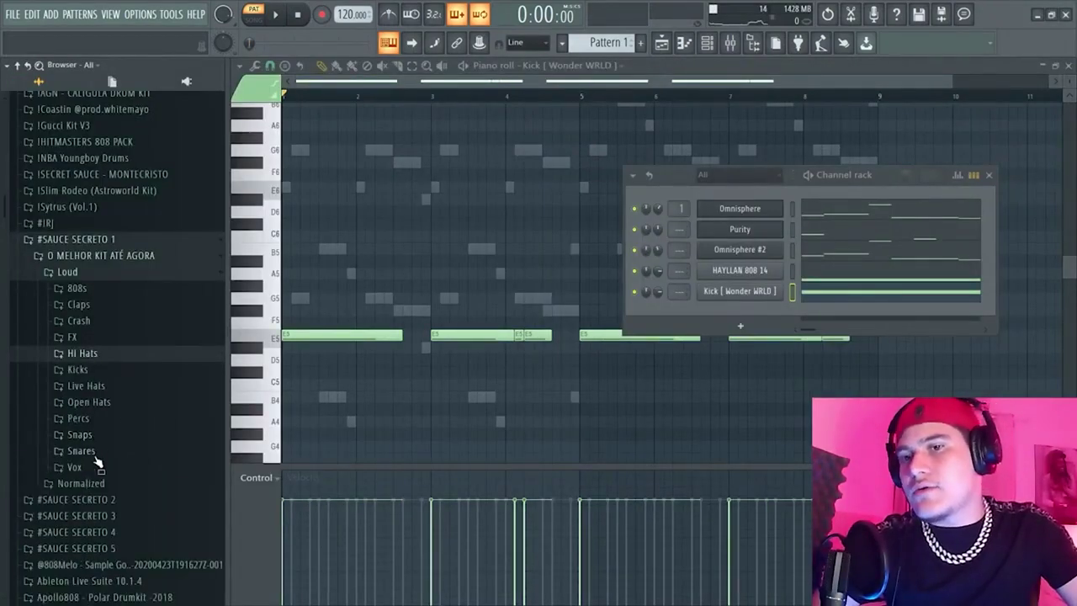
pyautogui.scroll(8, 100, 445)
pyautogui.scroll(-3, 99, 446)
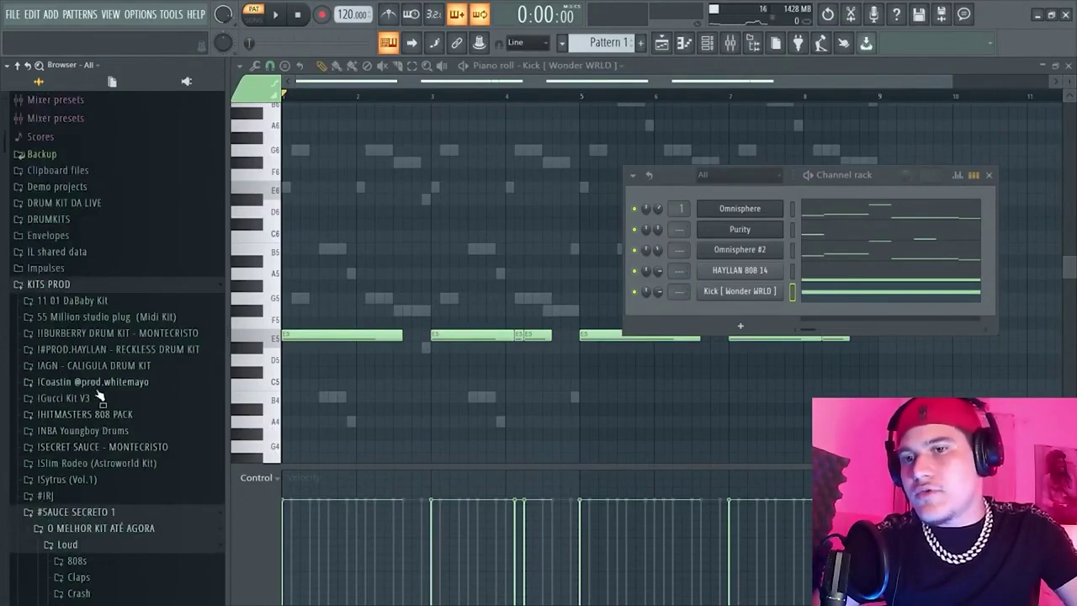
pyautogui.click(121, 350)
pyautogui.click(71, 545)
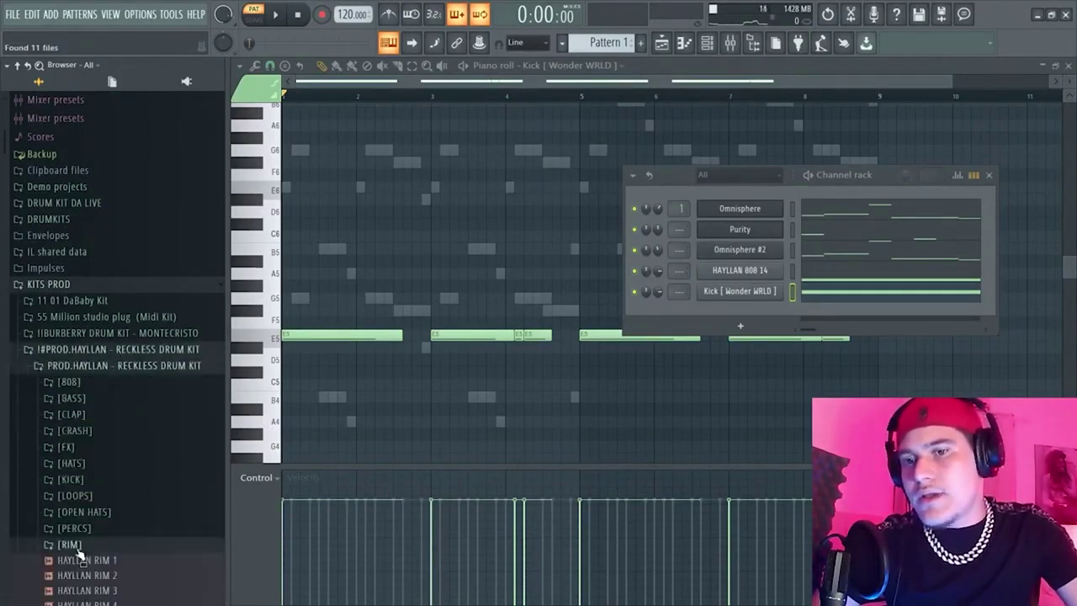
pyautogui.scroll(-9, 76, 549)
pyautogui.click(124, 379)
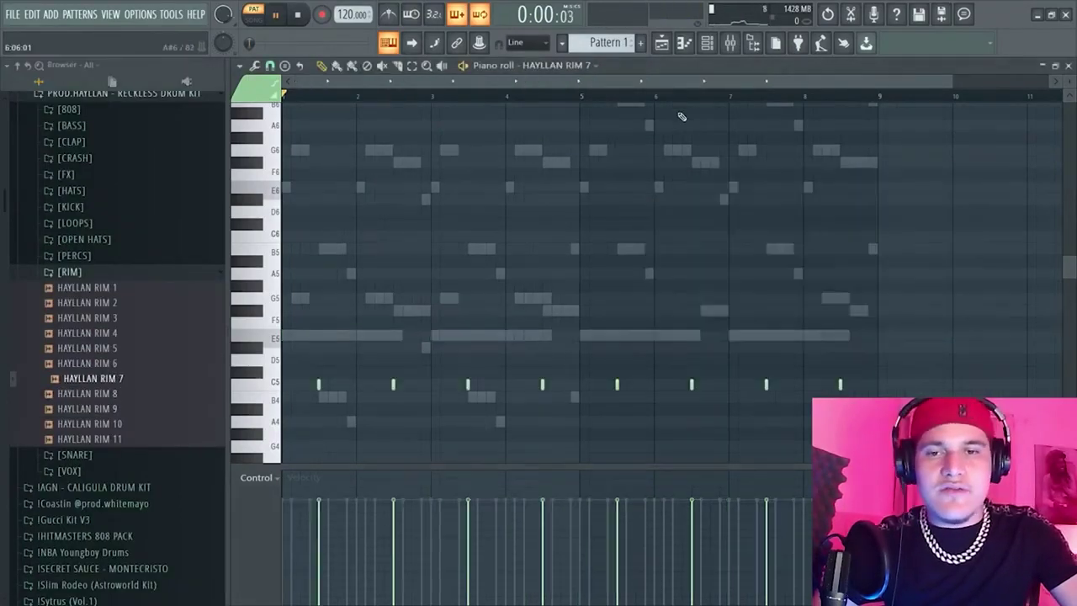
pyautogui.press('space')
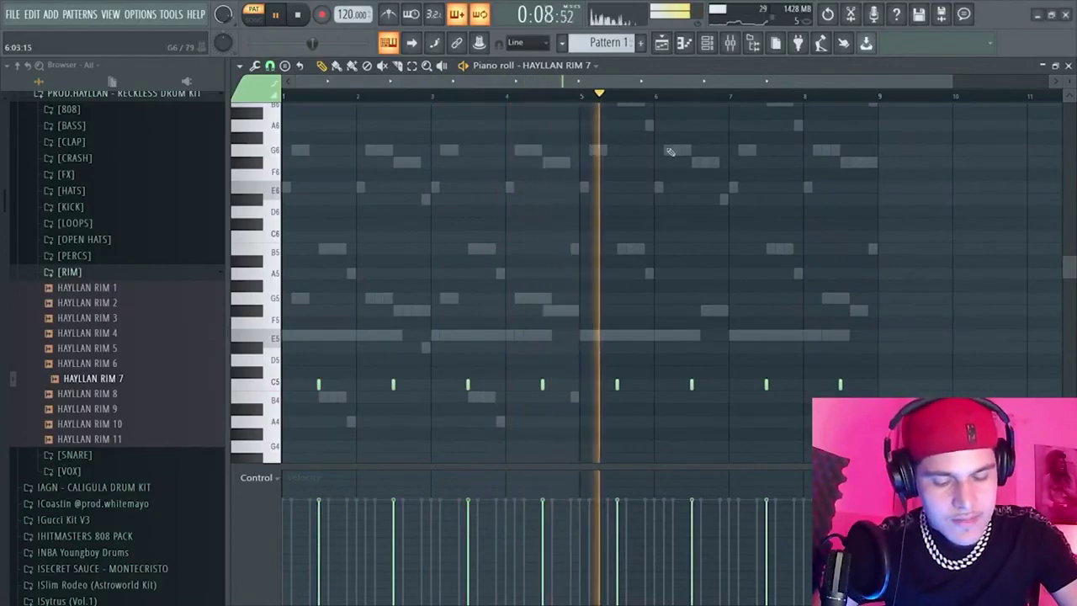
# Add HAYLLAN PERC 20 from the [PERCS] folder as a new channel with a hit on step 3
pyautogui.press('F6')
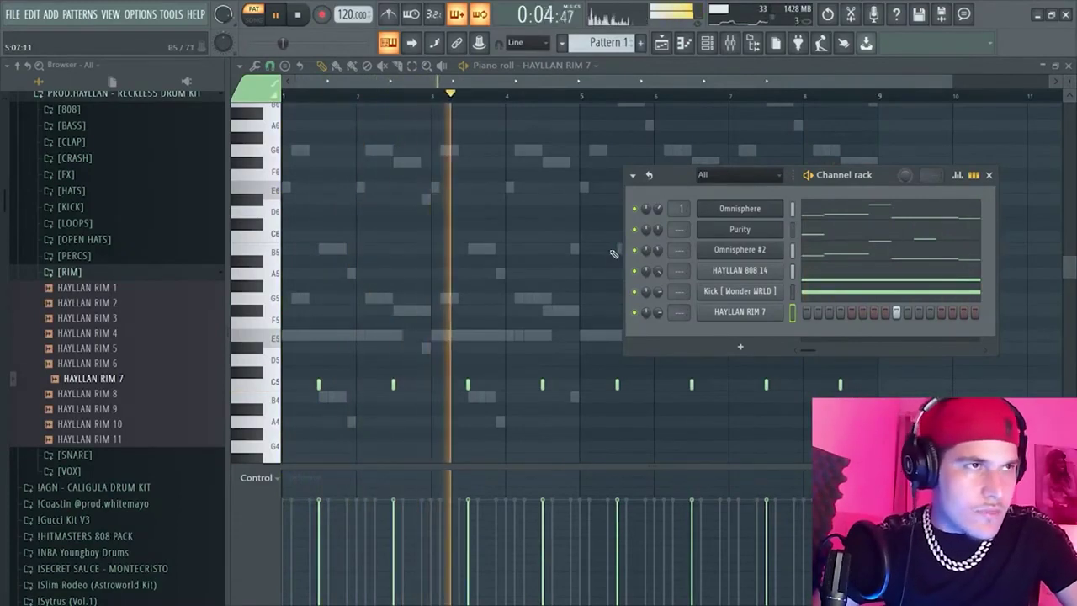
pyautogui.press('space')
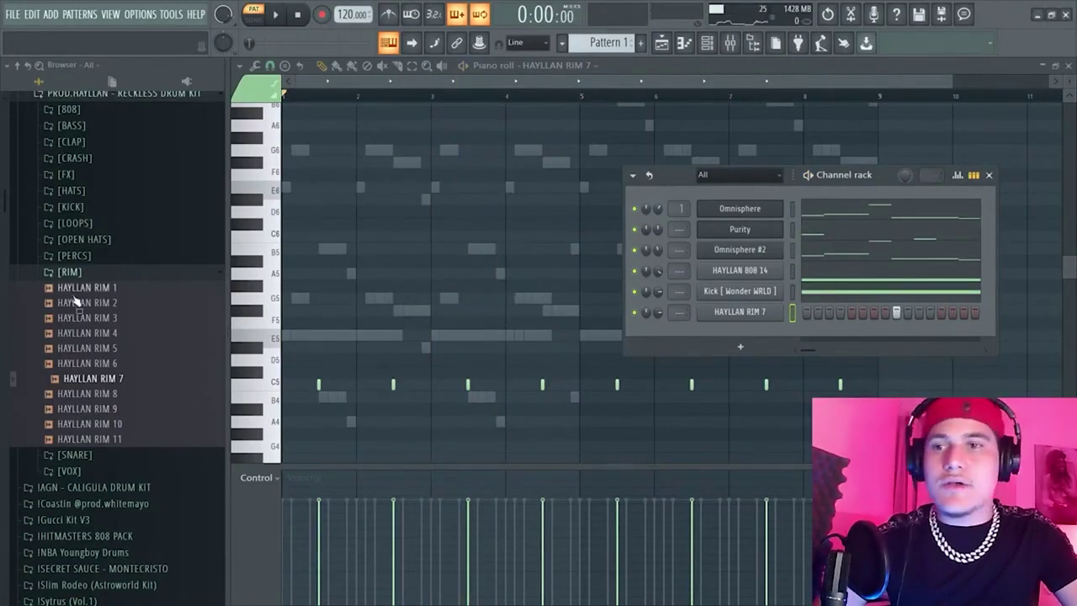
pyautogui.click(91, 276)
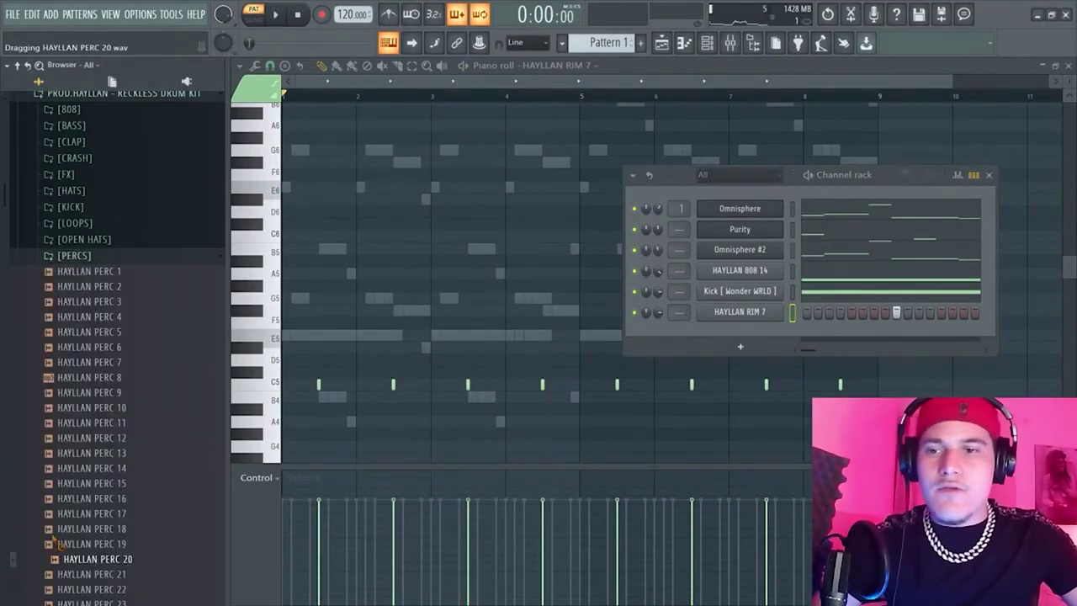
pyautogui.moveTo(789, 329); pyautogui.dragTo(791, 333)
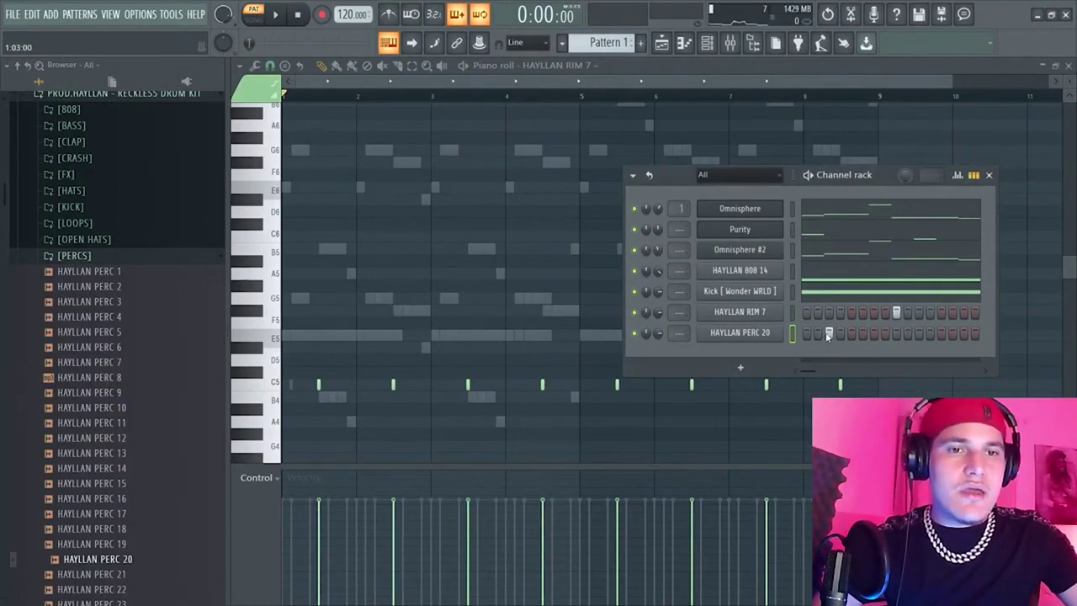
pyautogui.click(829, 335)
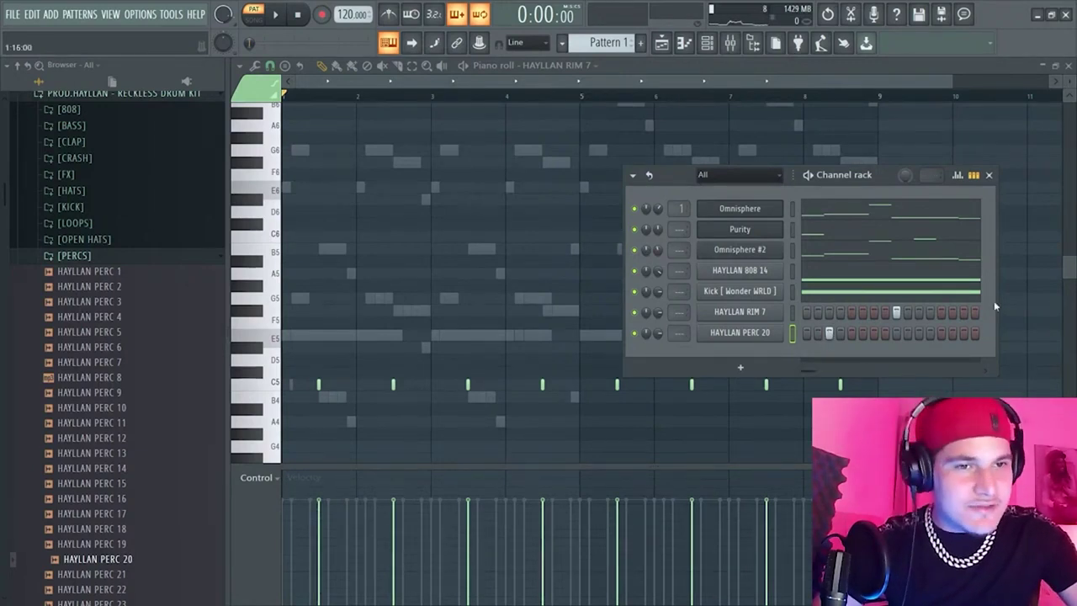
# Reposition and widen the channel rack so that more than three bars of steps are shown
pyautogui.moveTo(995, 305); pyautogui.dragTo(1073, 305)
pyautogui.moveTo(865, 180); pyautogui.dragTo(493, 188)
pyautogui.moveTo(713, 240); pyautogui.dragTo(1073, 241)
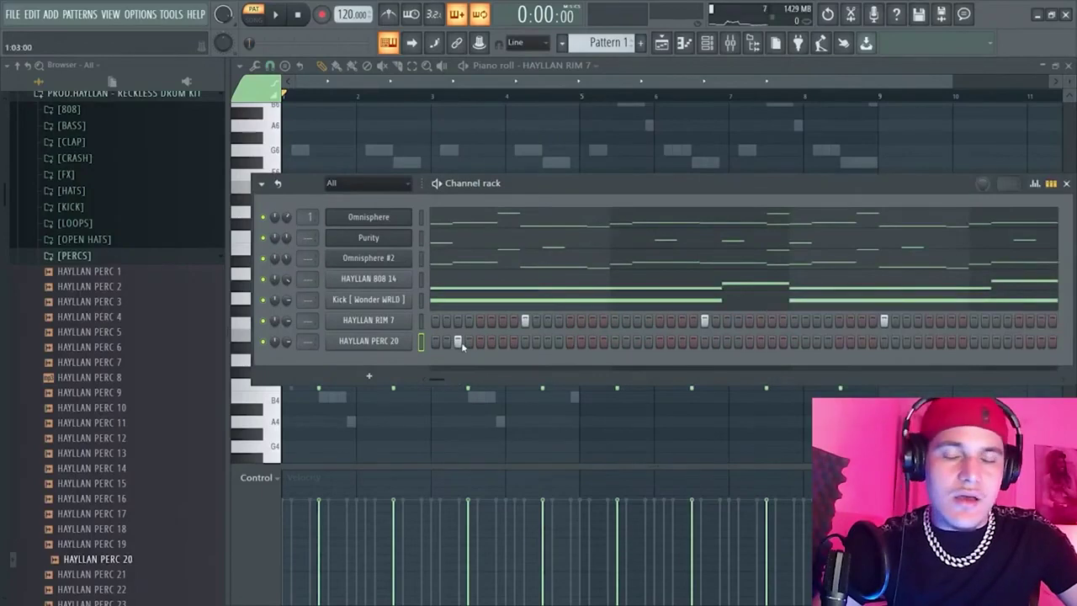
# Play the pattern with the HAYLLAN PERC 20 hit on step 3, and try moving it to steps 4 and 2
pyautogui.press('space')
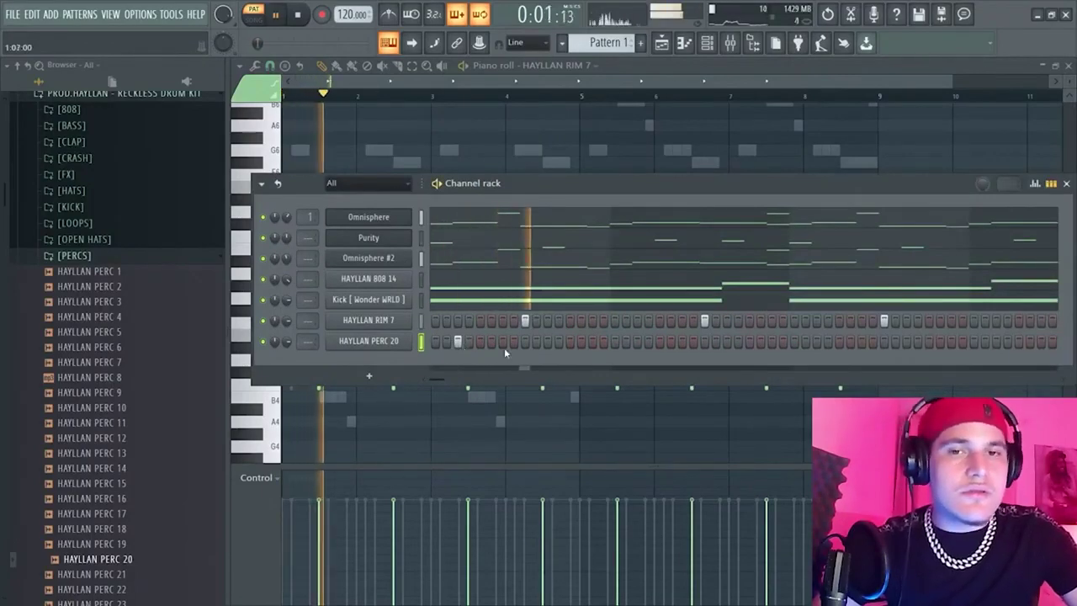
pyautogui.press('space')
pyautogui.press('space')
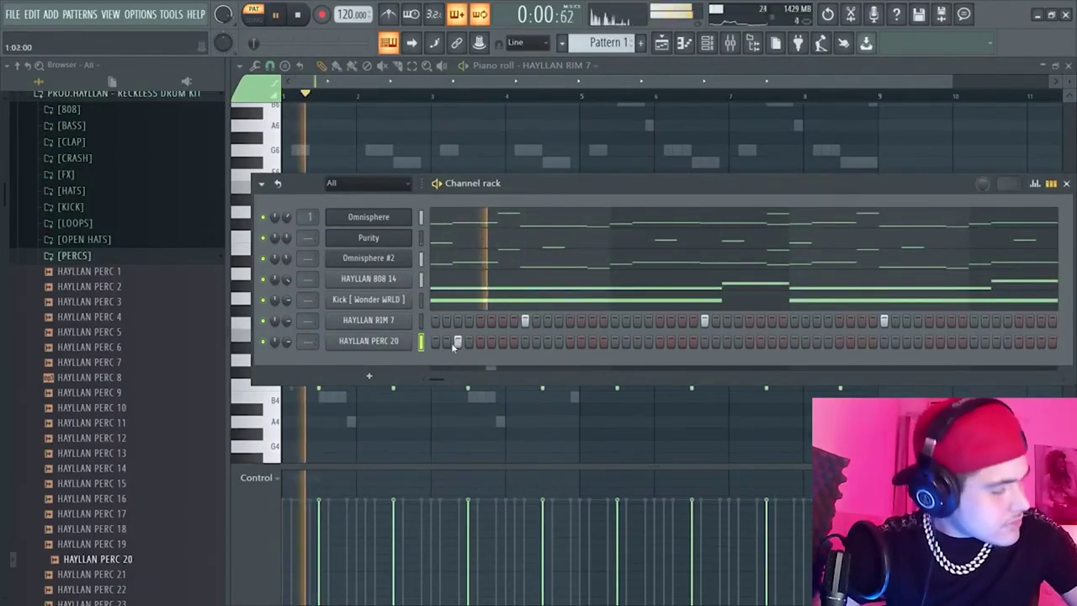
pyautogui.press('space')
pyautogui.moveTo(459, 344); pyautogui.dragTo(467, 345)
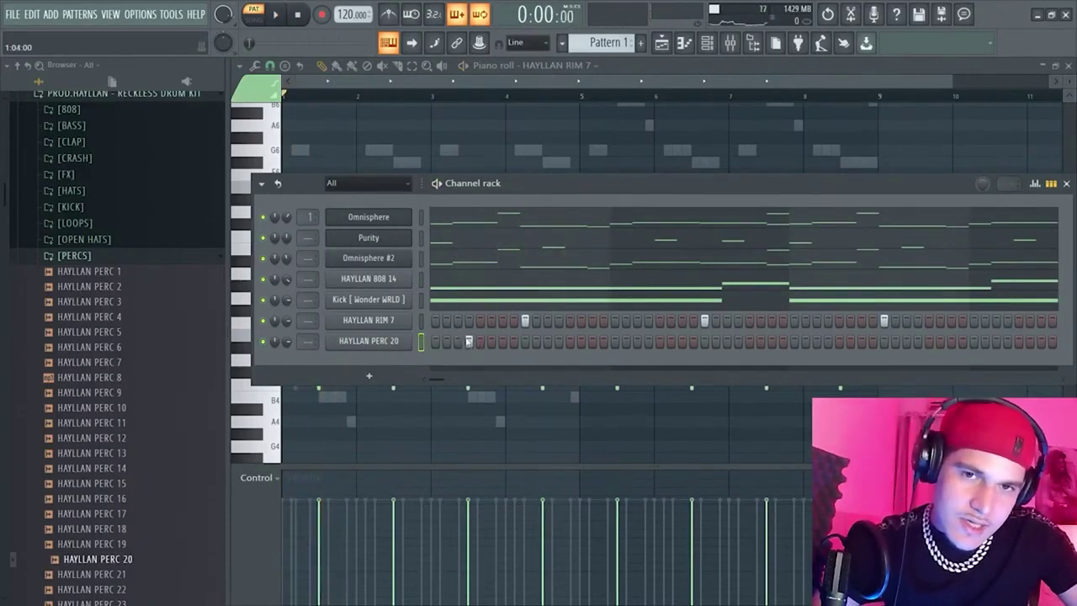
pyautogui.press('space')
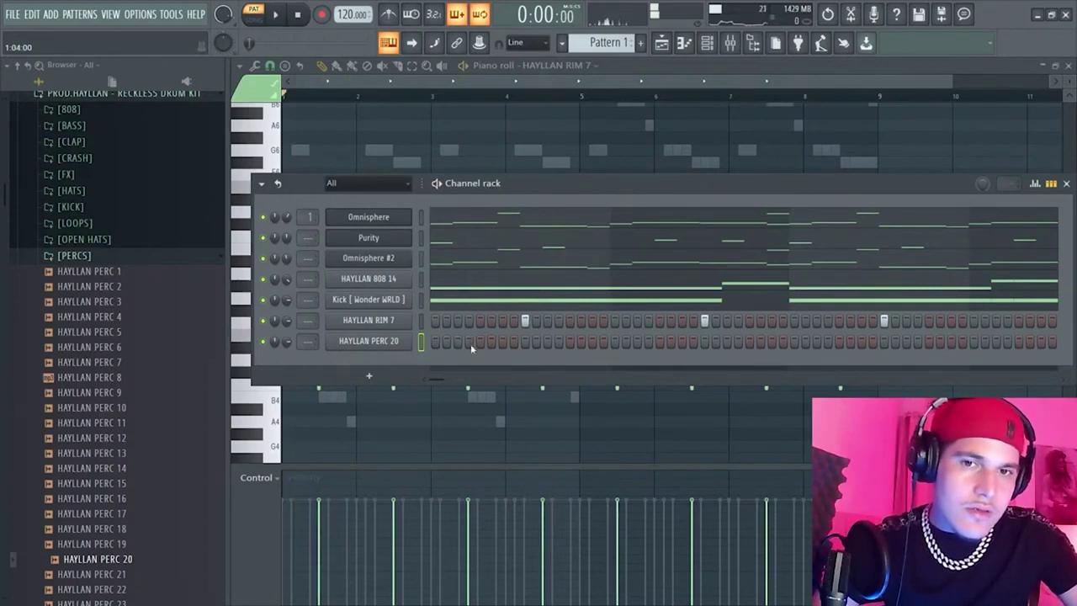
pyautogui.press('space')
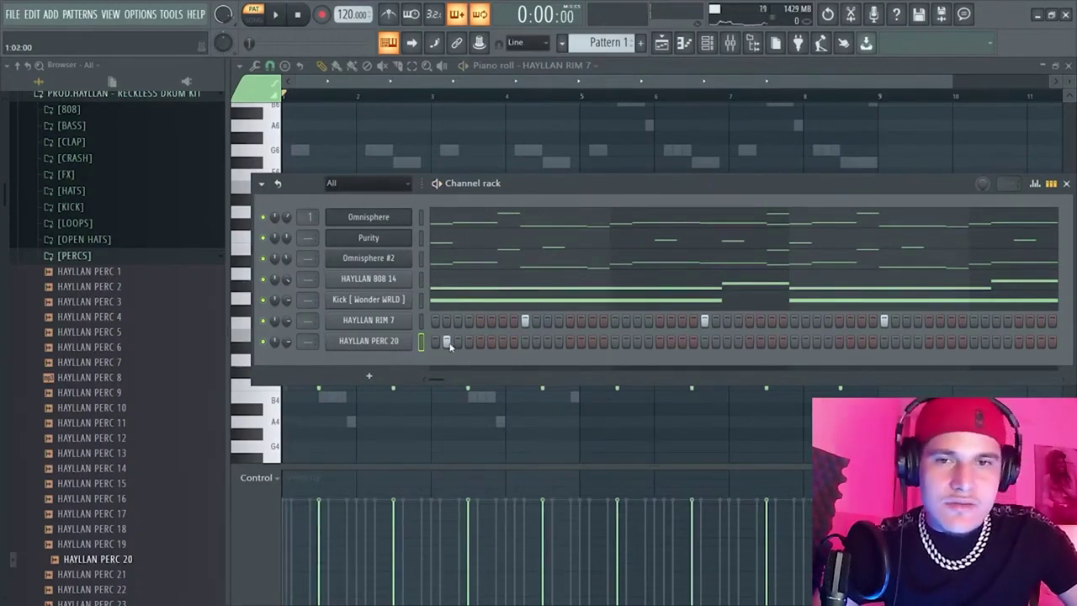
# Put the HAYLLAN PERC 20 hit on step 3 and add further hits on steps 31 and 35
pyautogui.press('space')
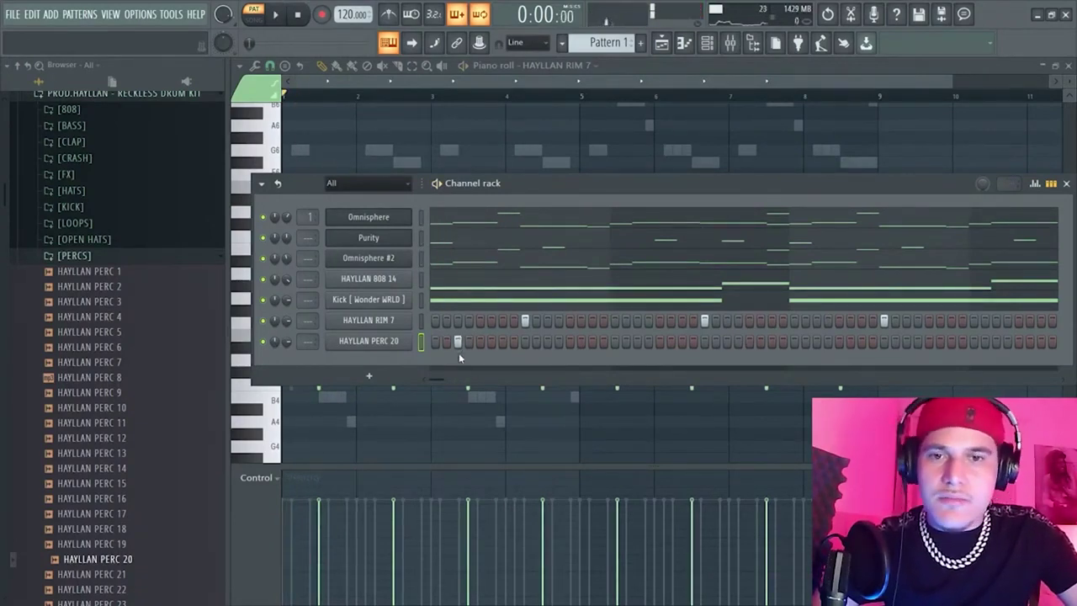
pyautogui.press('space')
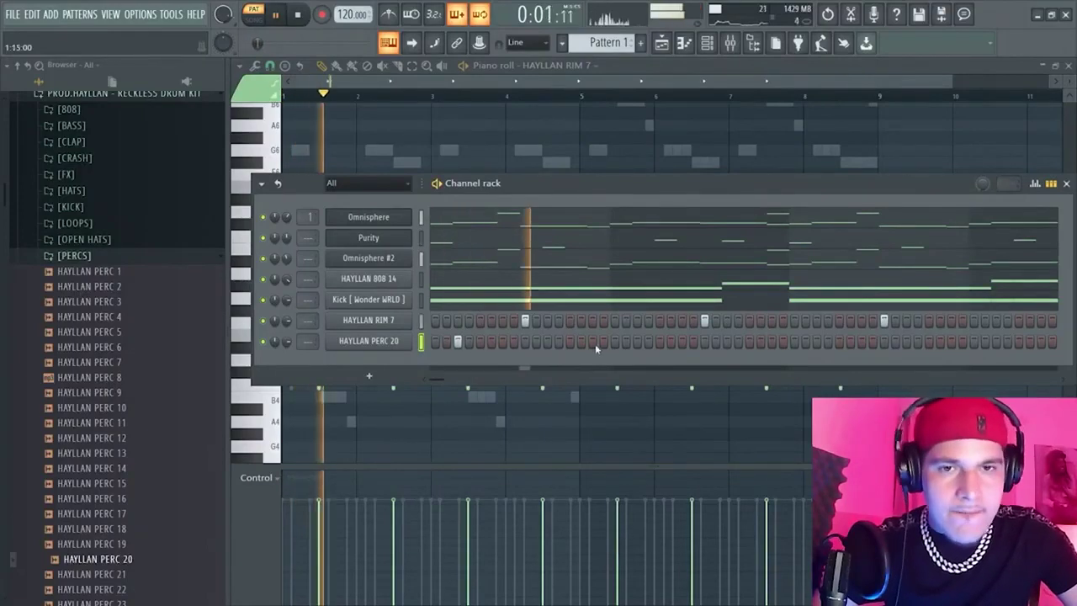
pyautogui.press('space')
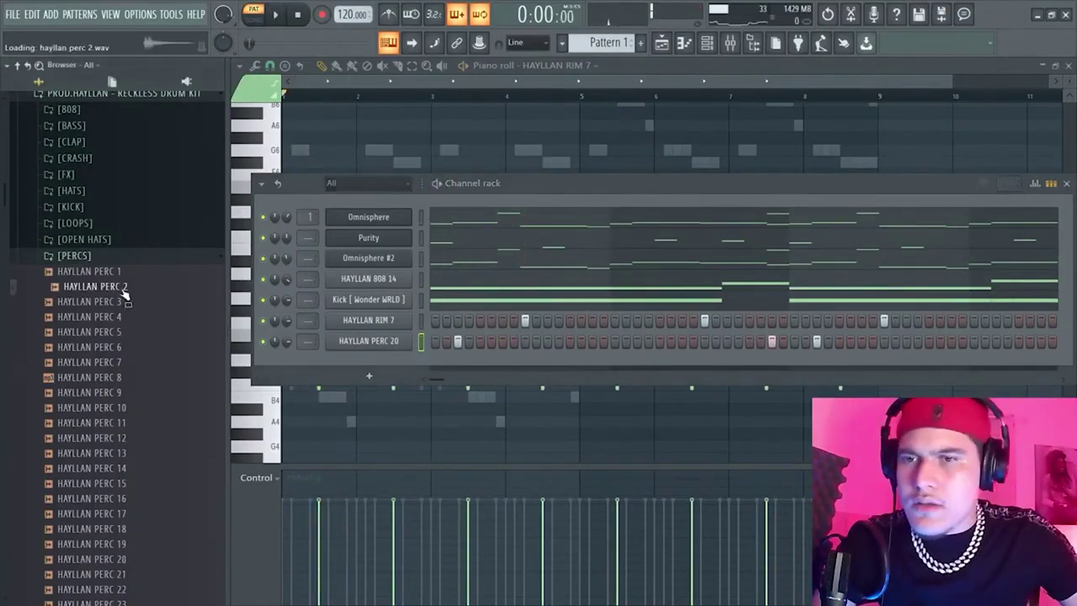
# Add HAYLLAN PERC 2 as a new channel and place its hits on steps 13 and 15 while the pattern plays
pyautogui.moveTo(126, 288); pyautogui.dragTo(511, 363)
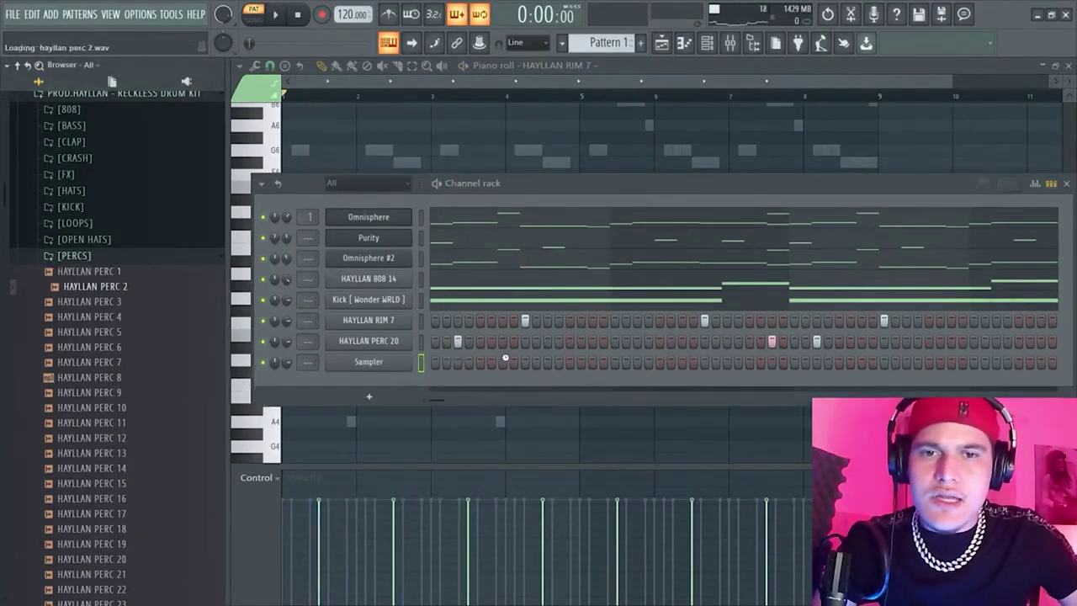
pyautogui.press('space')
pyautogui.click(547, 362)
pyautogui.click(547, 363)
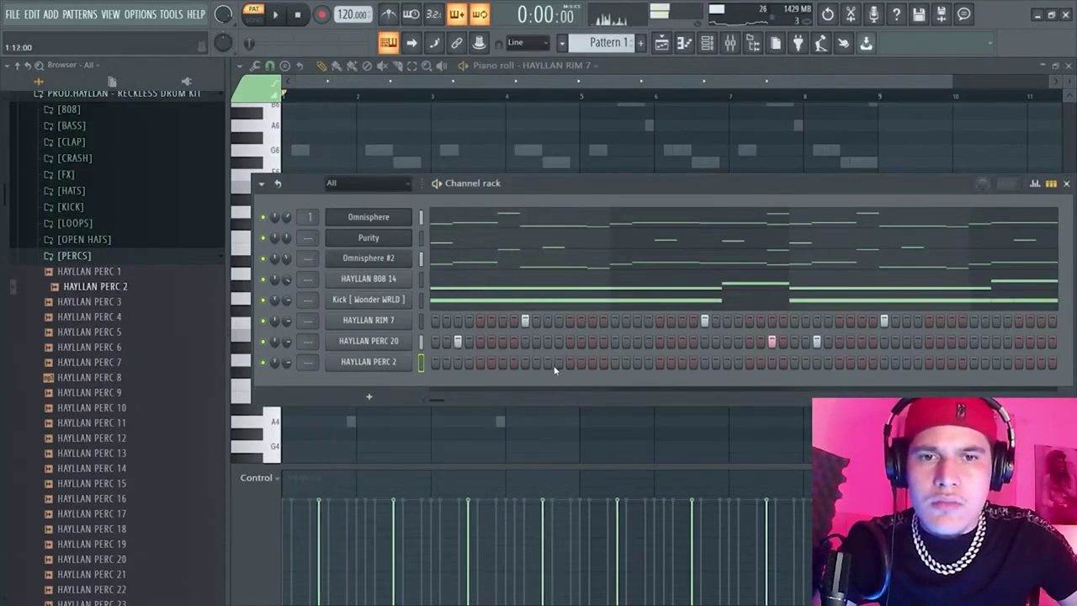
pyautogui.click(572, 363)
pyautogui.click(592, 362)
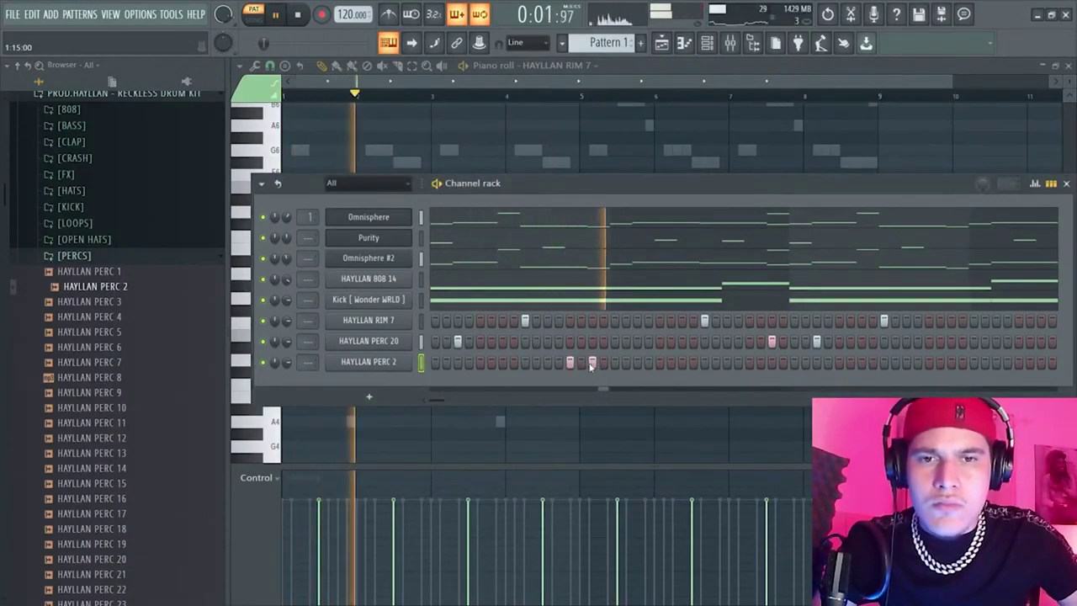
# Stop playback, audition HAYLLAN PERC 5 and PERC 6, and replace the HAYLLAN PERC 2 channel's sample with HAYLLAN PERC 6
pyautogui.press('space')
pyautogui.click(160, 347)
pyautogui.click(151, 334)
pyautogui.click(150, 346)
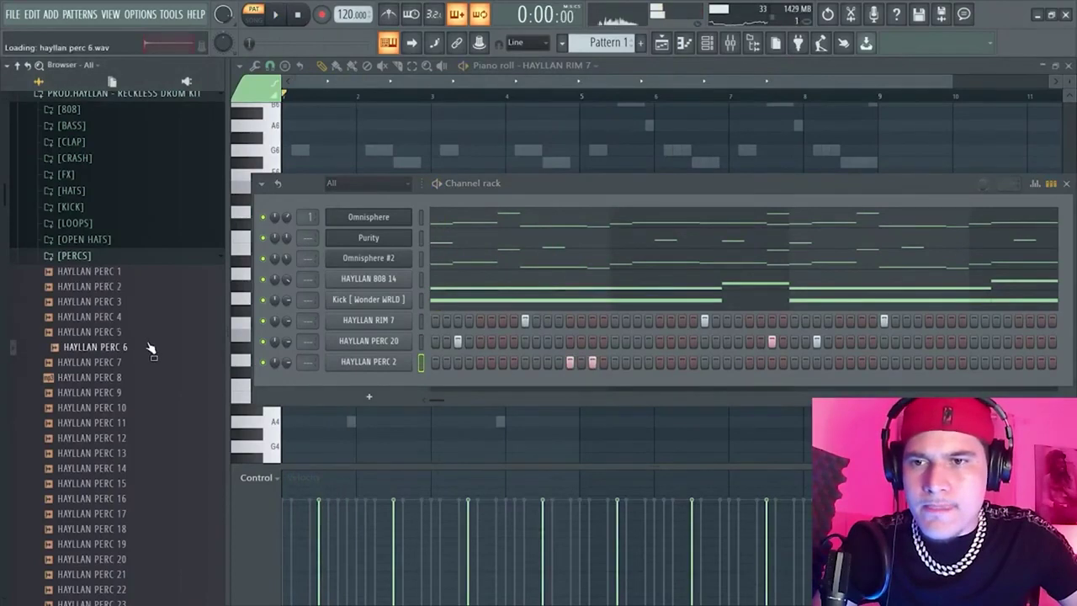
pyautogui.click(150, 334)
pyautogui.moveTo(149, 349); pyautogui.dragTo(406, 370)
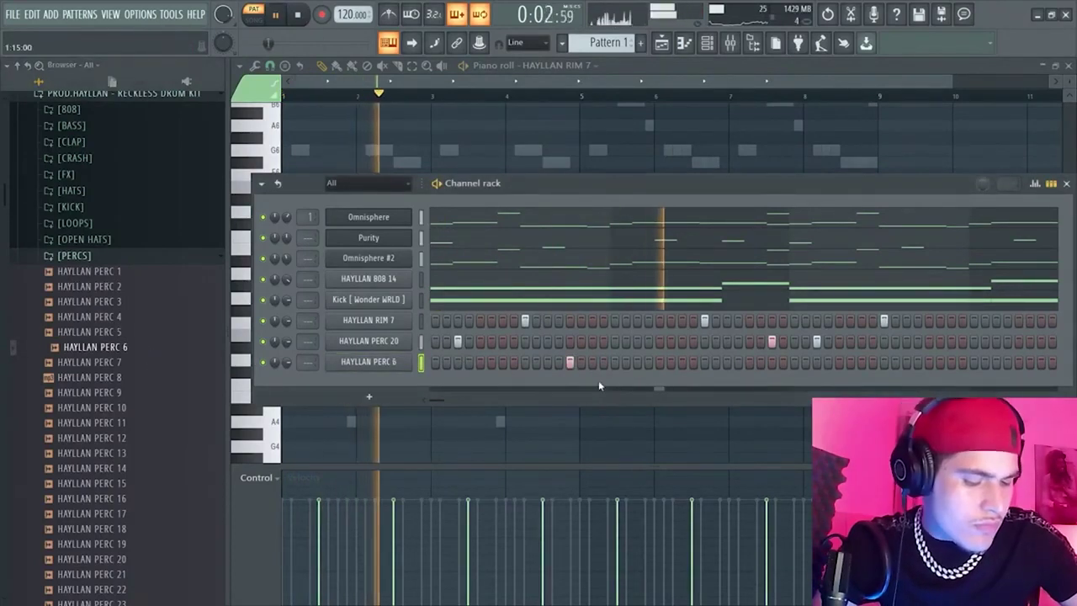
# Move the HAYLLAN PERC 6 hit from step 13 to step 11 while listening to the pattern, and stop playback
pyautogui.rightClick(570, 362)
pyautogui.click(548, 362)
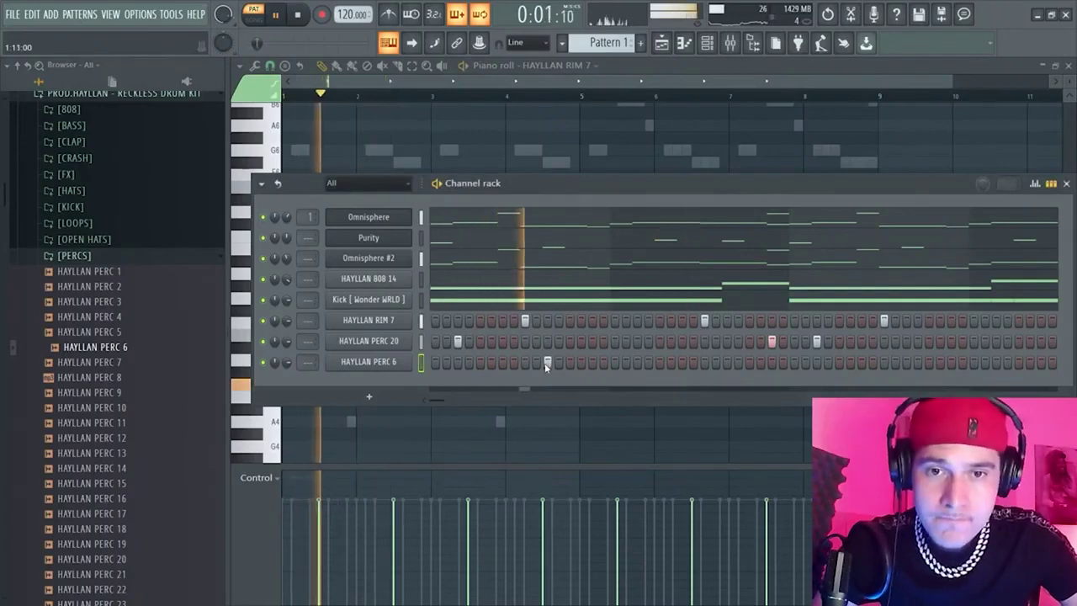
pyautogui.press('space')
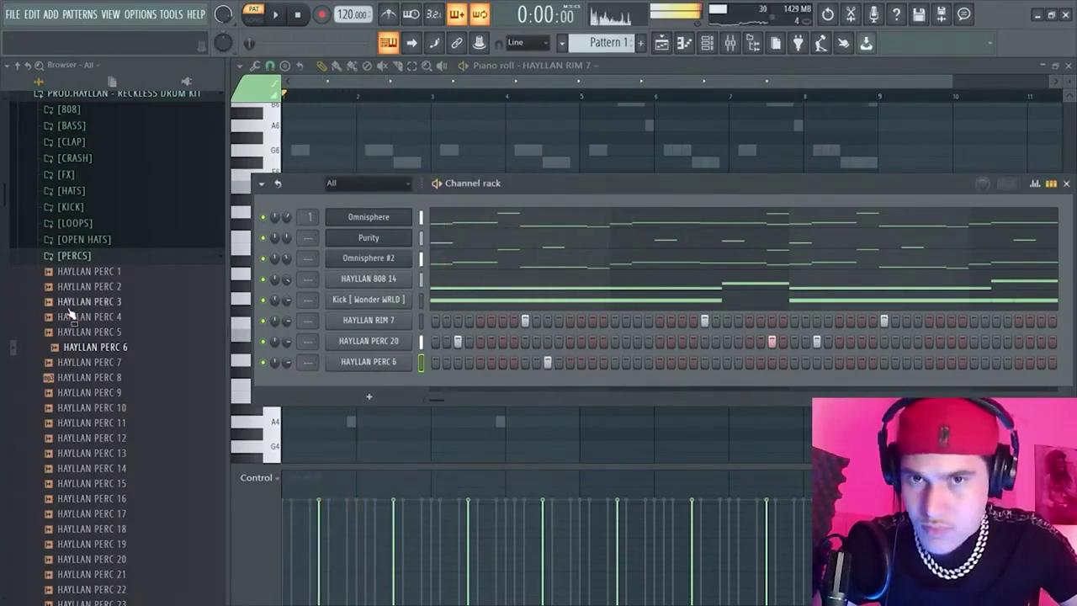
# Audition samples in the HATS folder and add HAYLLAN HAT 1 as a new channel with hits on every second step
pyautogui.click(72, 190)
pyautogui.click(94, 237)
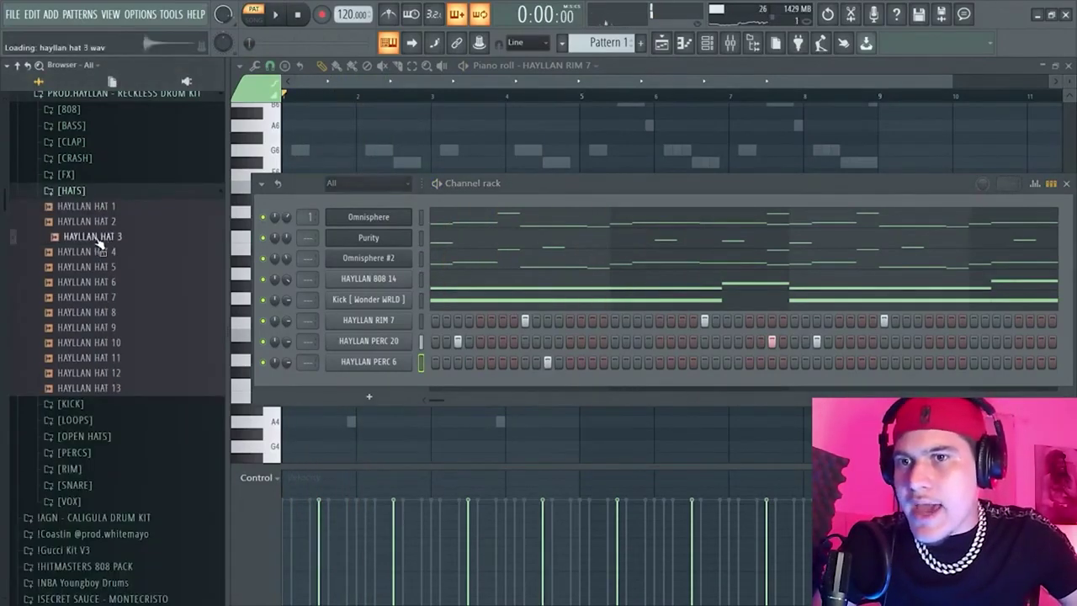
pyautogui.click(99, 252)
pyautogui.click(131, 210)
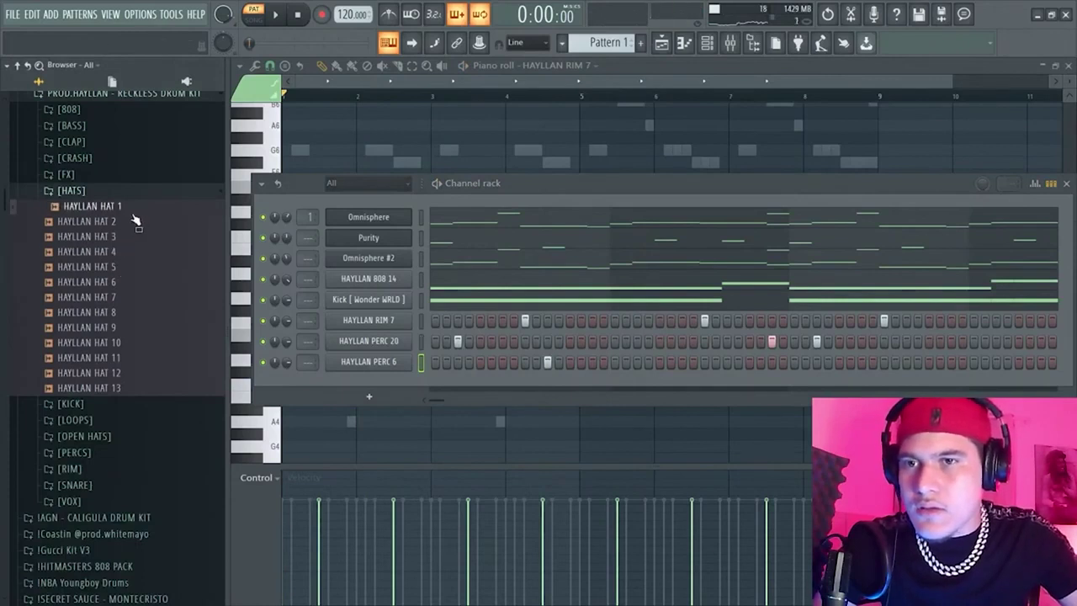
pyautogui.moveTo(131, 210); pyautogui.dragTo(389, 378)
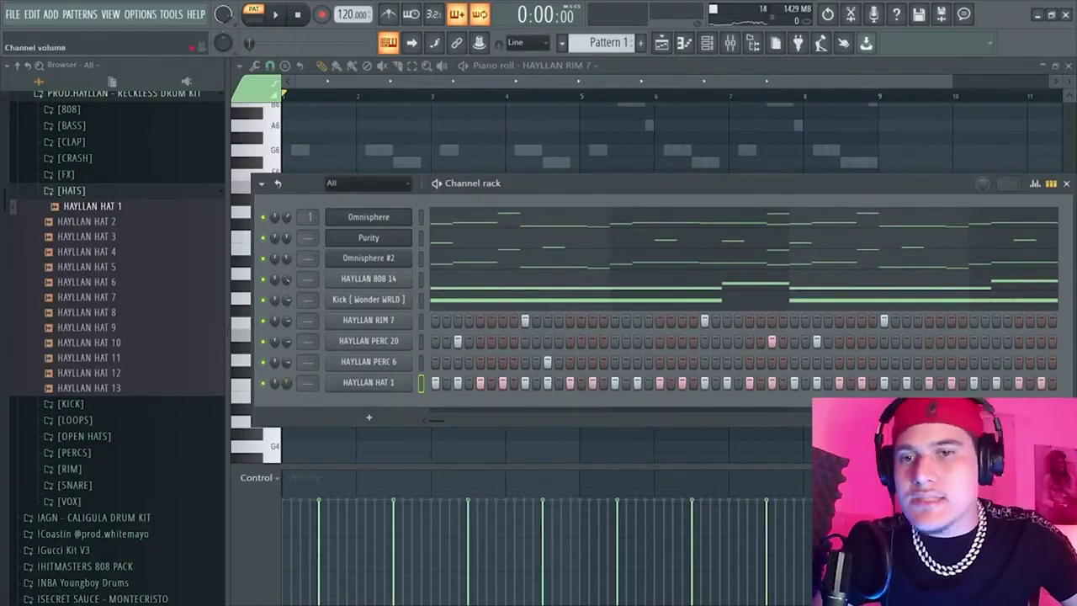
# Play the pattern with the HAYLLAN HAT 1 hits, audition HAYLLAN HAT 2 for comparison, and stop playback
pyautogui.press('space')
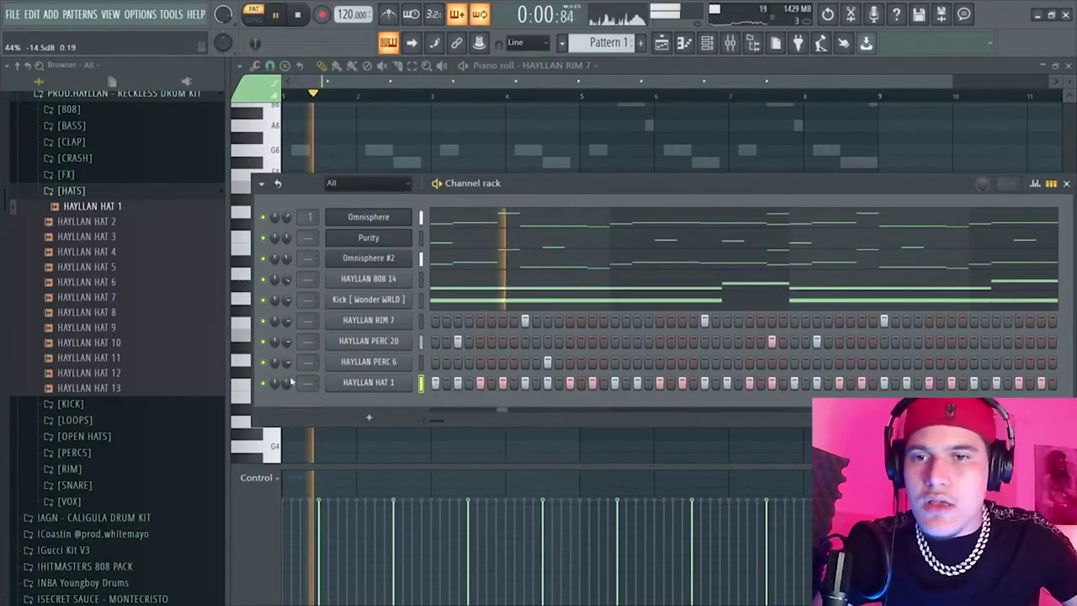
pyautogui.click(112, 223)
pyautogui.press('space')
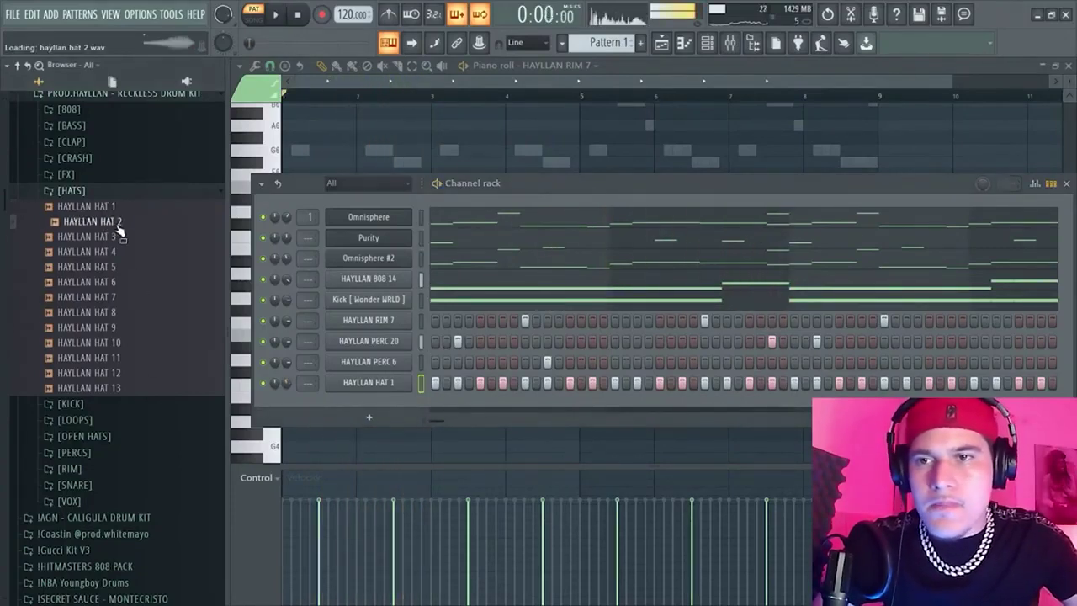